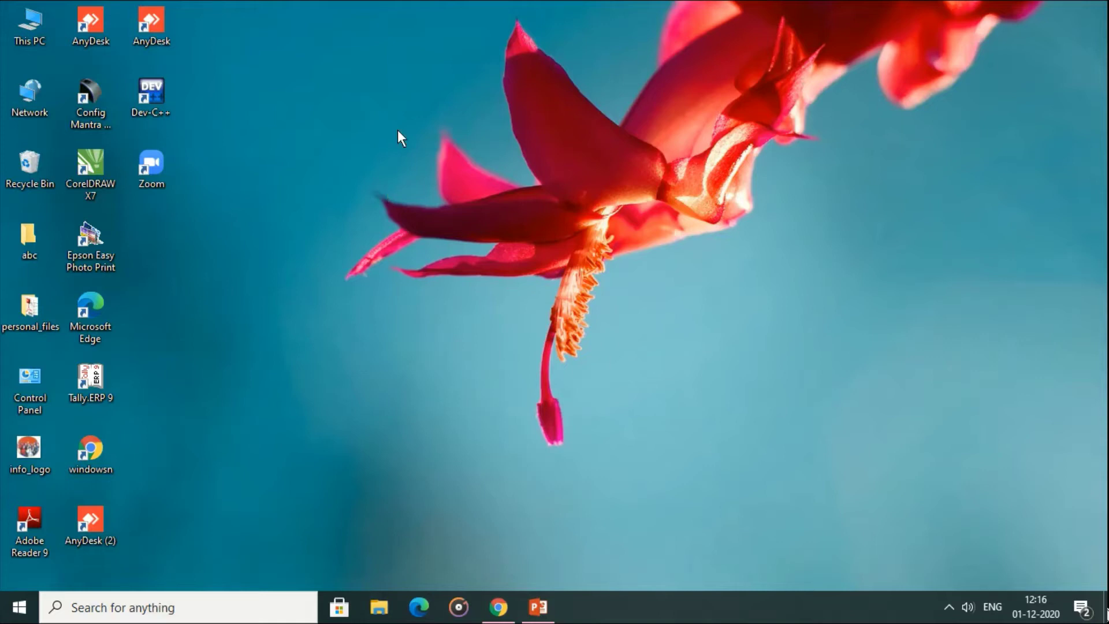
- Set the desktop icons to large size, followed by medium size
{"action": "right_click", "coordinate": [373, 166]}
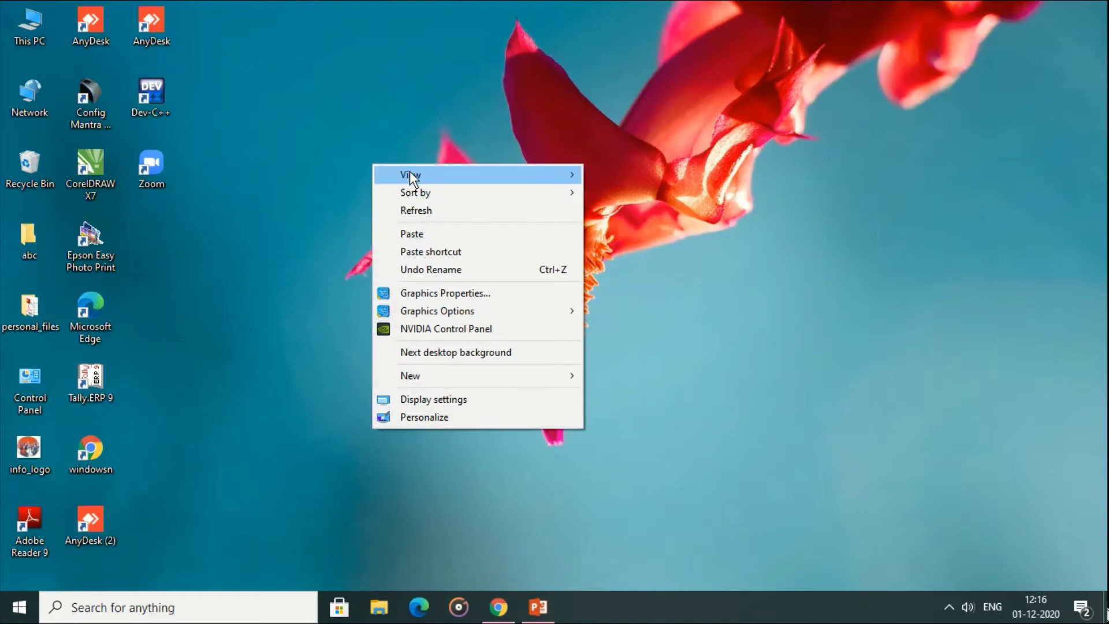
{"action": "mouse_move", "coordinate": [445, 183]}
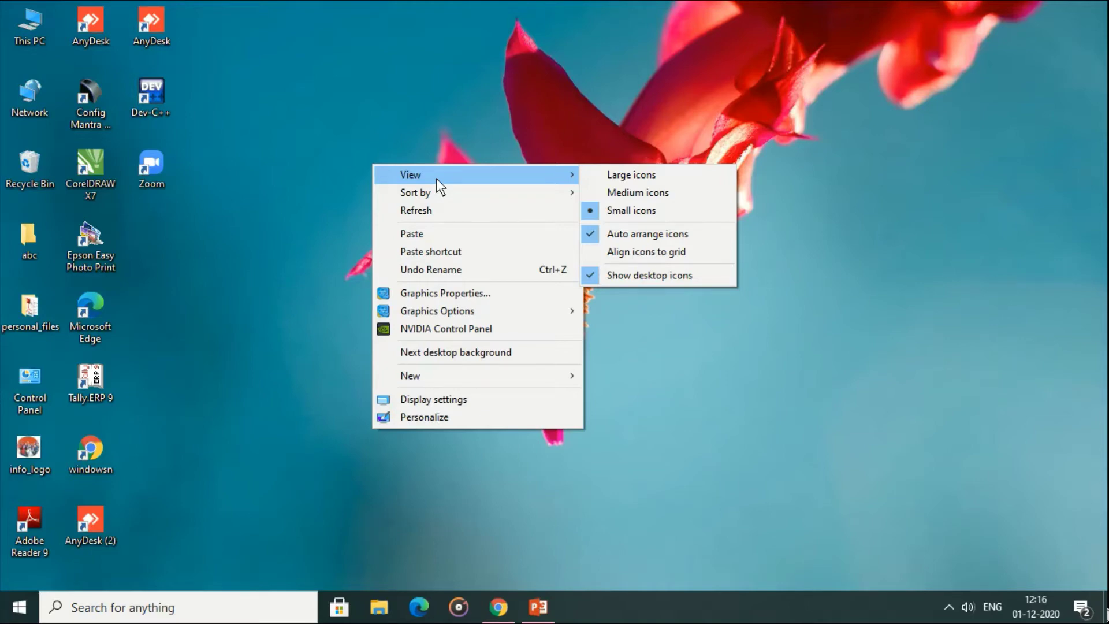
{"action": "left_click", "coordinate": [599, 176]}
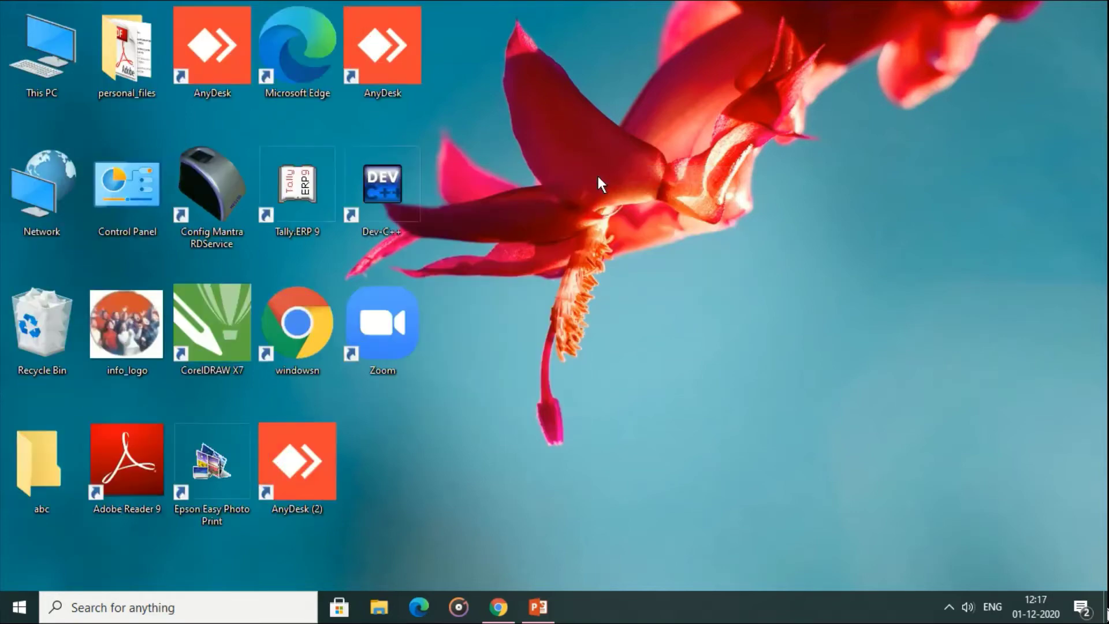
{"action": "right_click", "coordinate": [598, 176]}
{"action": "mouse_move", "coordinate": [641, 191]}
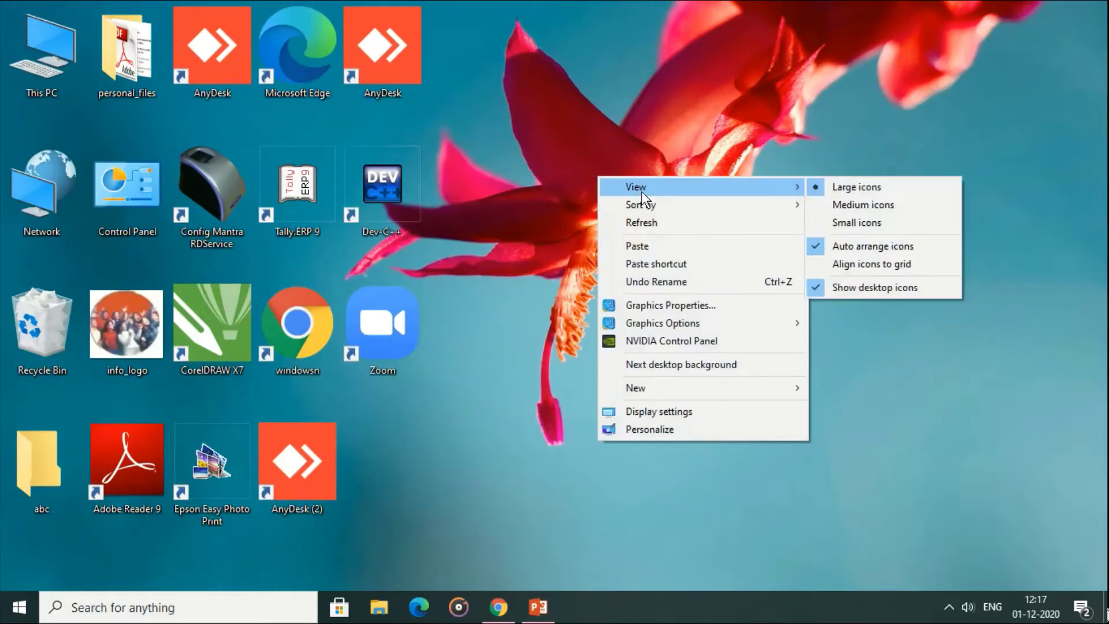
{"action": "left_click", "coordinate": [837, 208]}
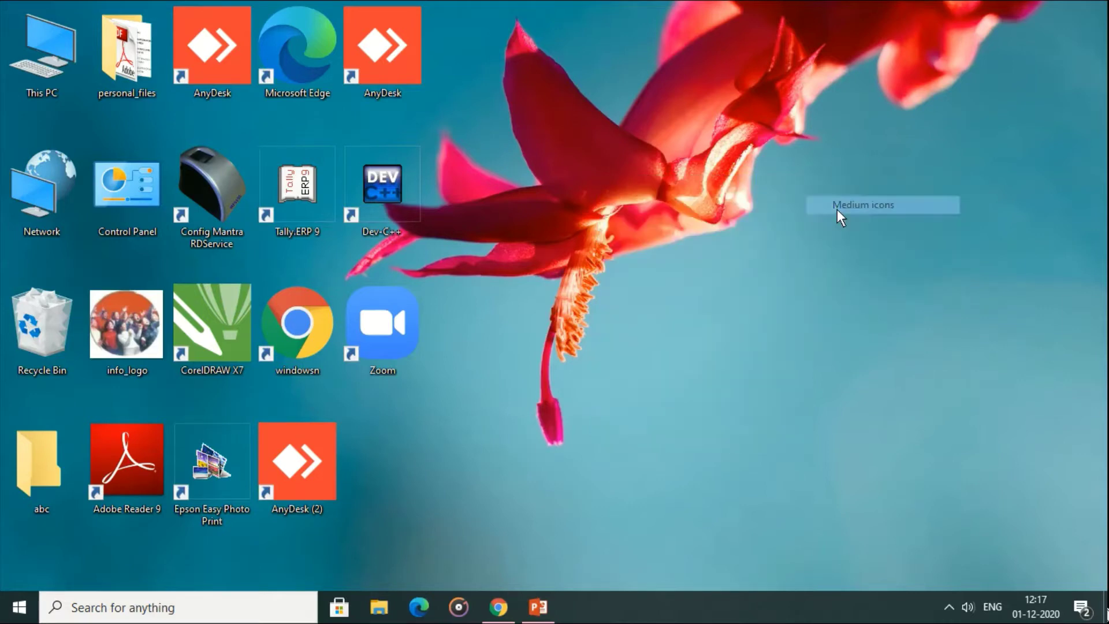
- Set the desktop icons to small size
{"action": "right_click", "coordinate": [838, 209]}
{"action": "mouse_move", "coordinate": [865, 217]}
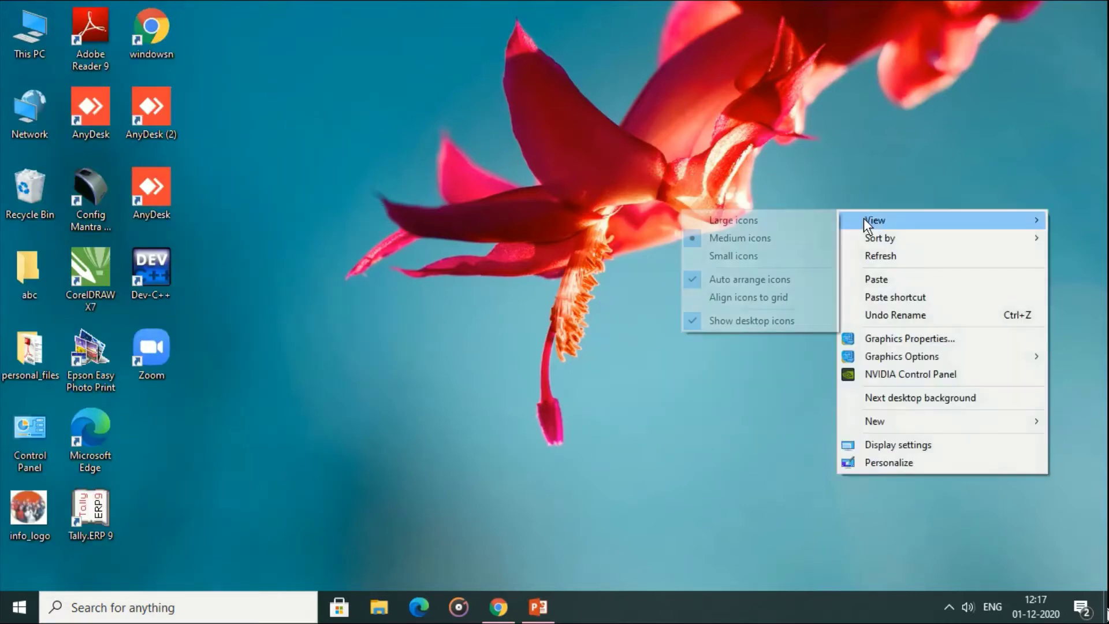
{"action": "left_click", "coordinate": [769, 257]}
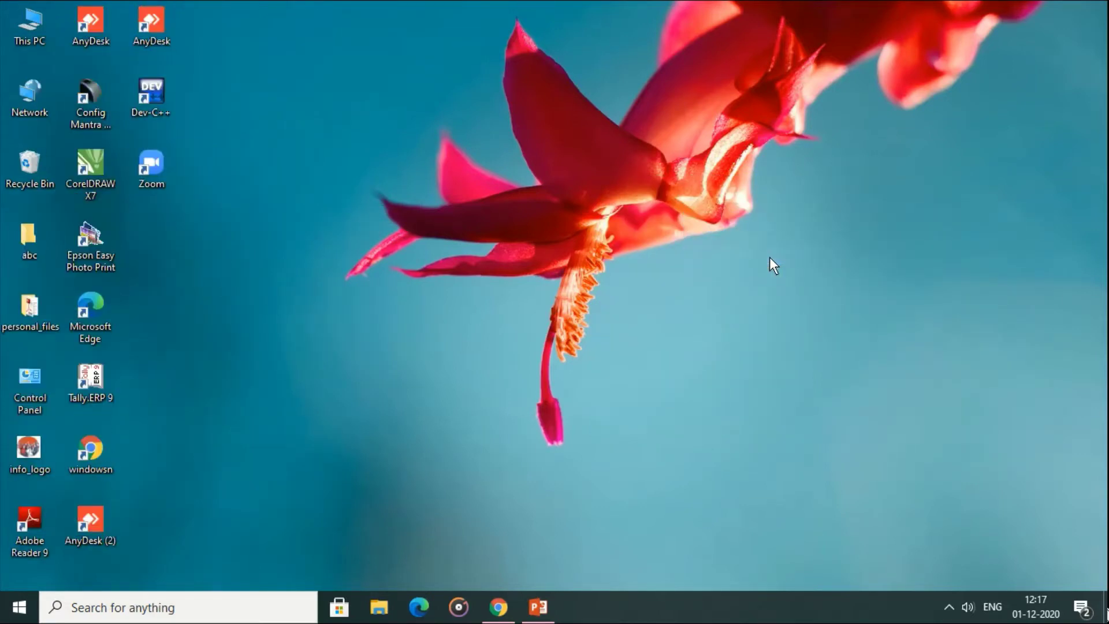
- Turn off auto arrange for the desktop icons and move the Zoom and Microsoft Edge shortcuts into the empty desktop area
{"action": "right_click", "coordinate": [276, 163]}
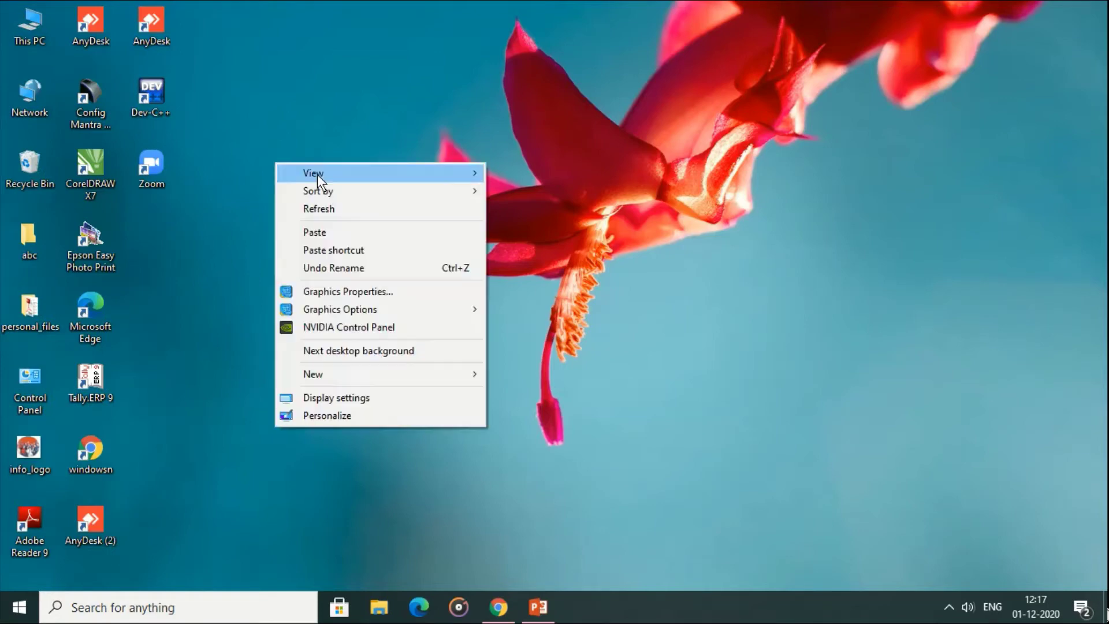
{"action": "mouse_move", "coordinate": [317, 175]}
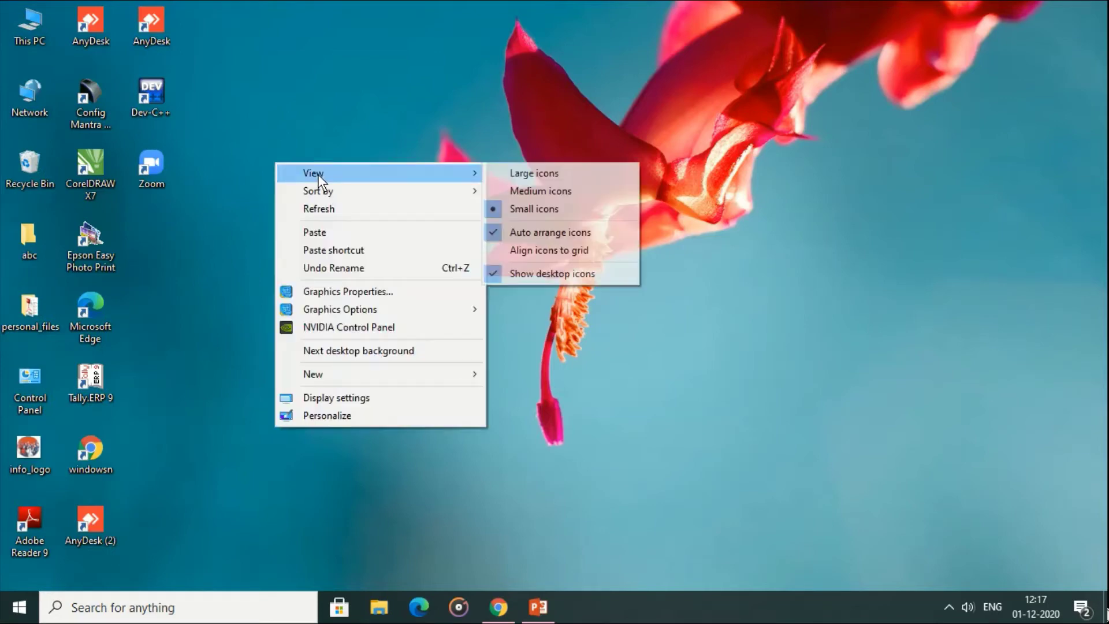
{"action": "left_click", "coordinate": [532, 232]}
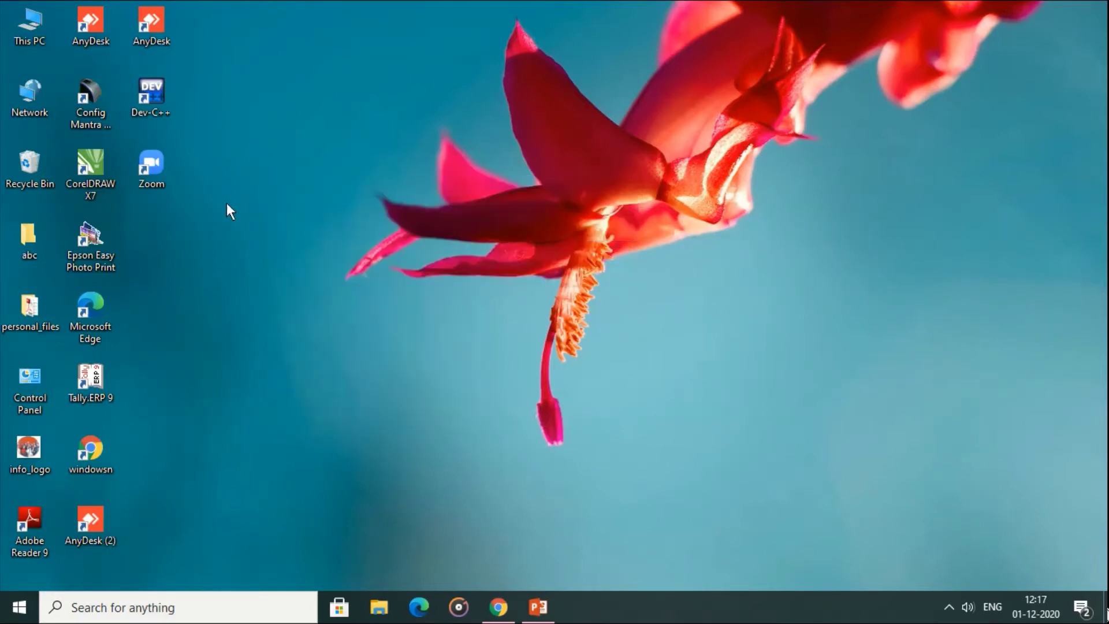
{"action": "left_click_drag", "start_coordinate": [171, 167], "coordinate": [360, 214]}
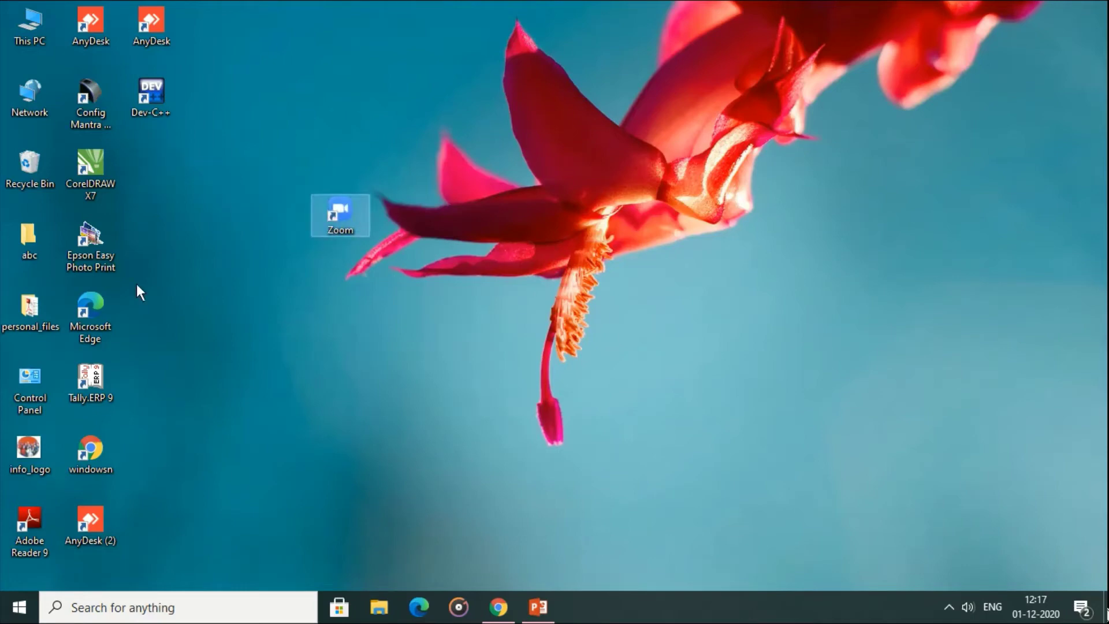
{"action": "left_click_drag", "start_coordinate": [107, 315], "coordinate": [320, 383]}
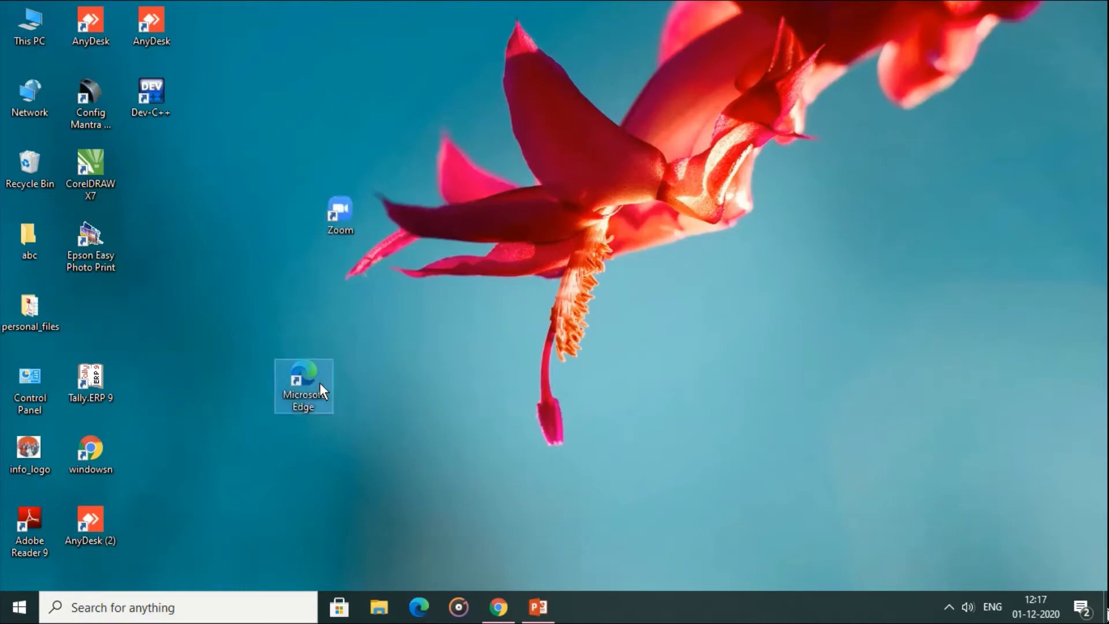
- Turn on auto arrange for the desktop icons
{"action": "right_click", "coordinate": [431, 306]}
{"action": "mouse_move", "coordinate": [458, 316]}
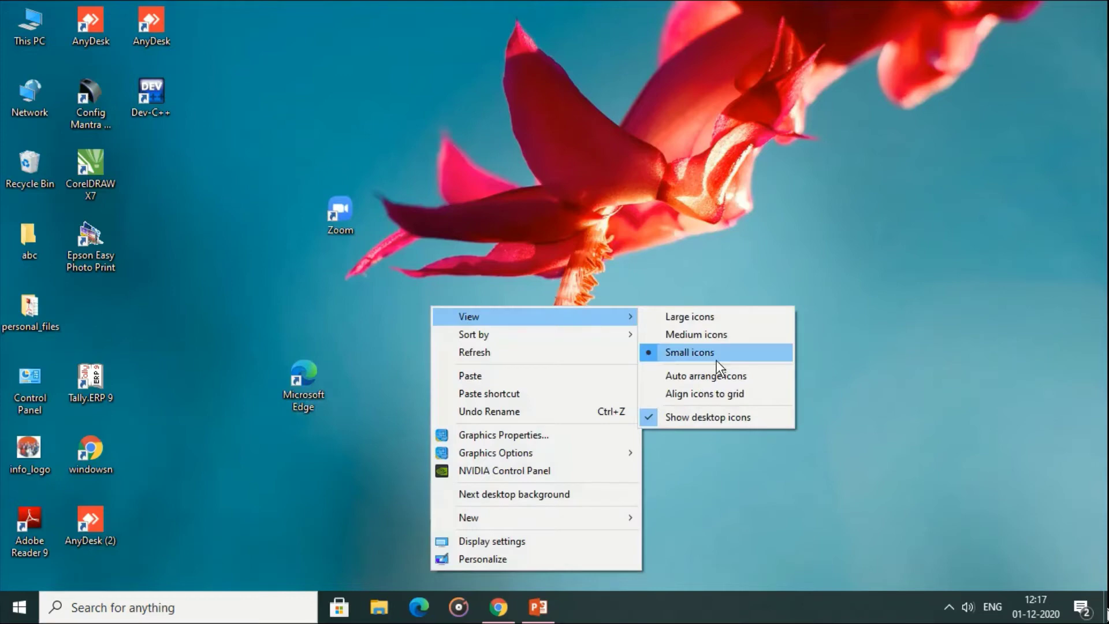
{"action": "left_click", "coordinate": [709, 374]}
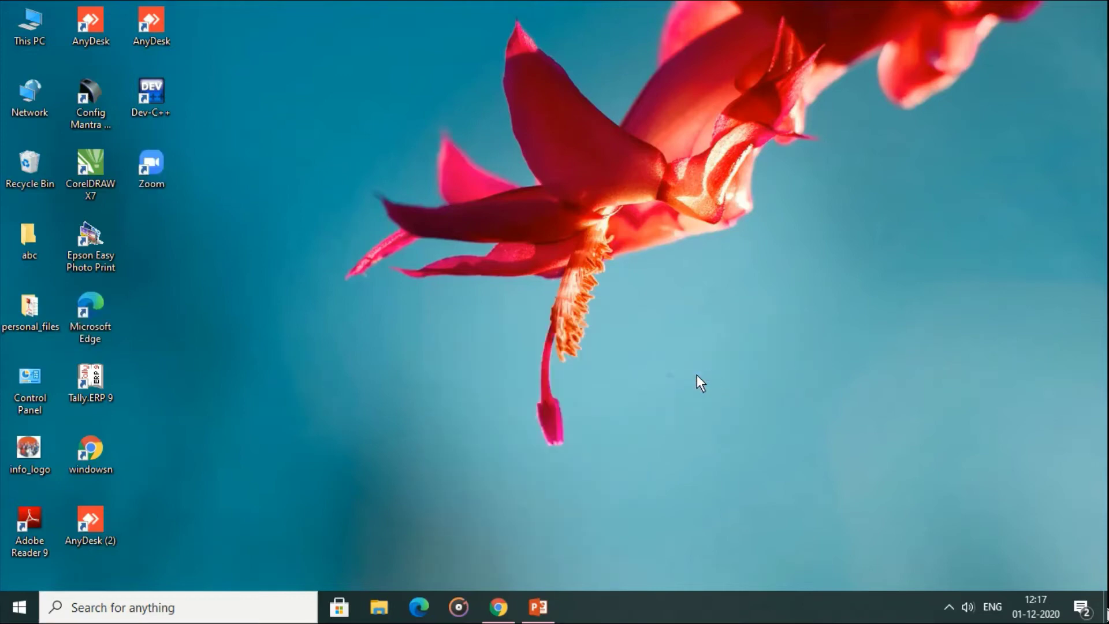
- Turn on aligning desktop icons to the grid and try moving the Zoom shortcut, leaving Dev-C++ selected
{"action": "right_click", "coordinate": [382, 368]}
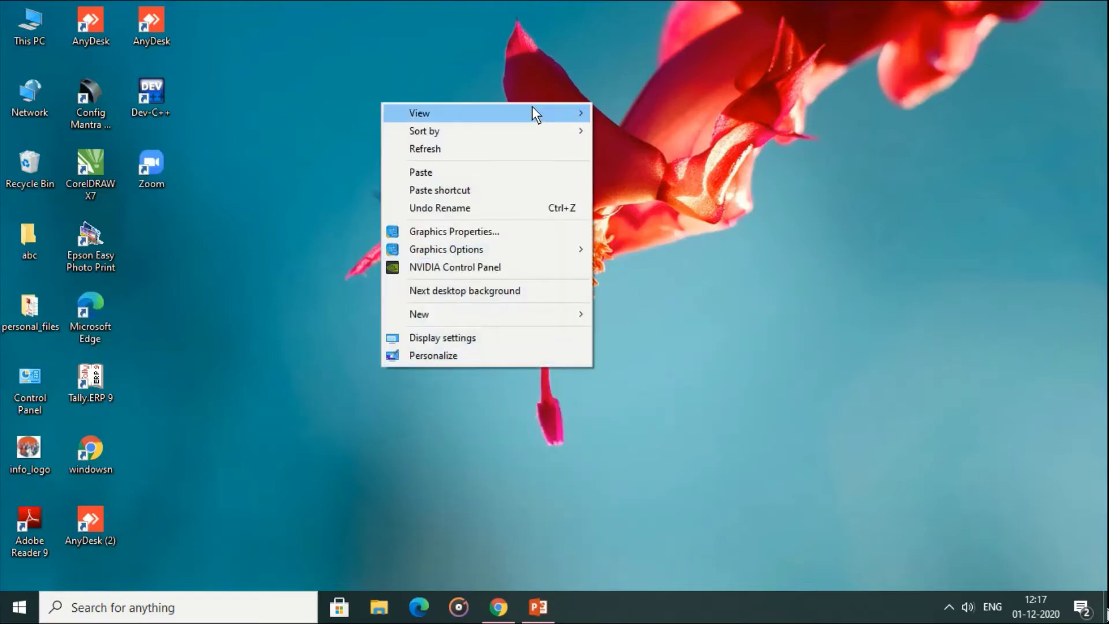
{"action": "mouse_move", "coordinate": [533, 108]}
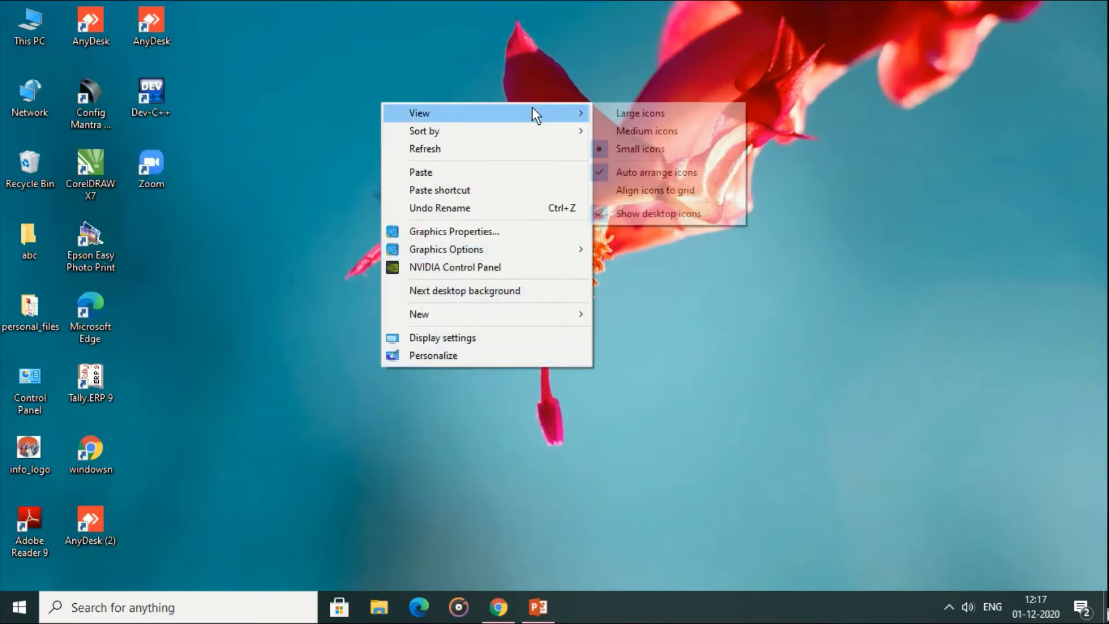
{"action": "left_click", "coordinate": [667, 190]}
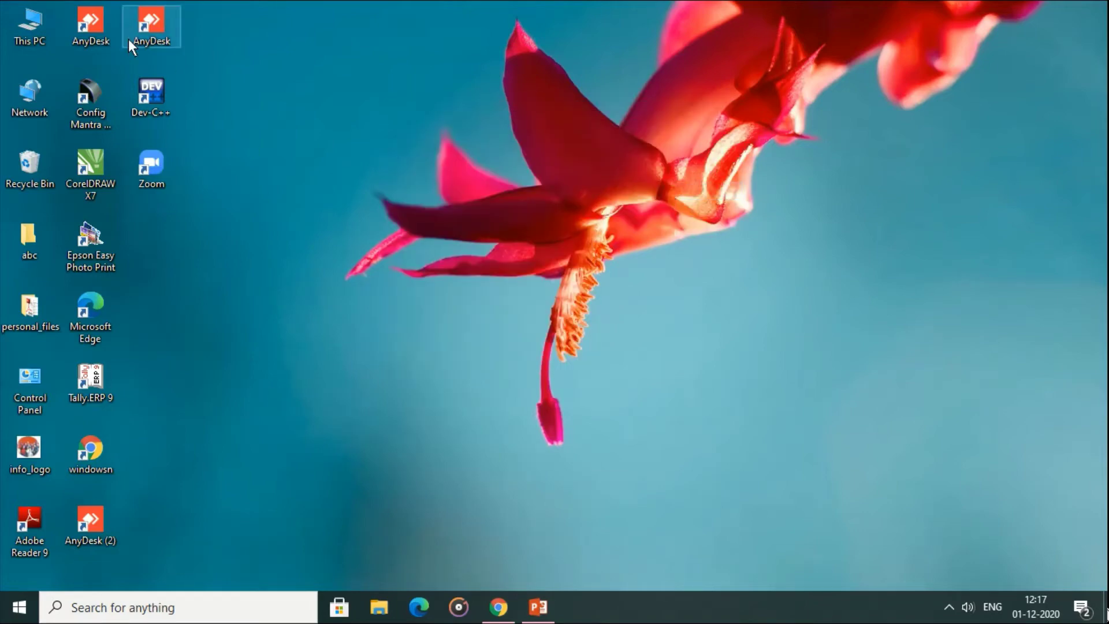
{"action": "left_click_drag", "start_coordinate": [229, 260], "coordinate": [232, 264]}
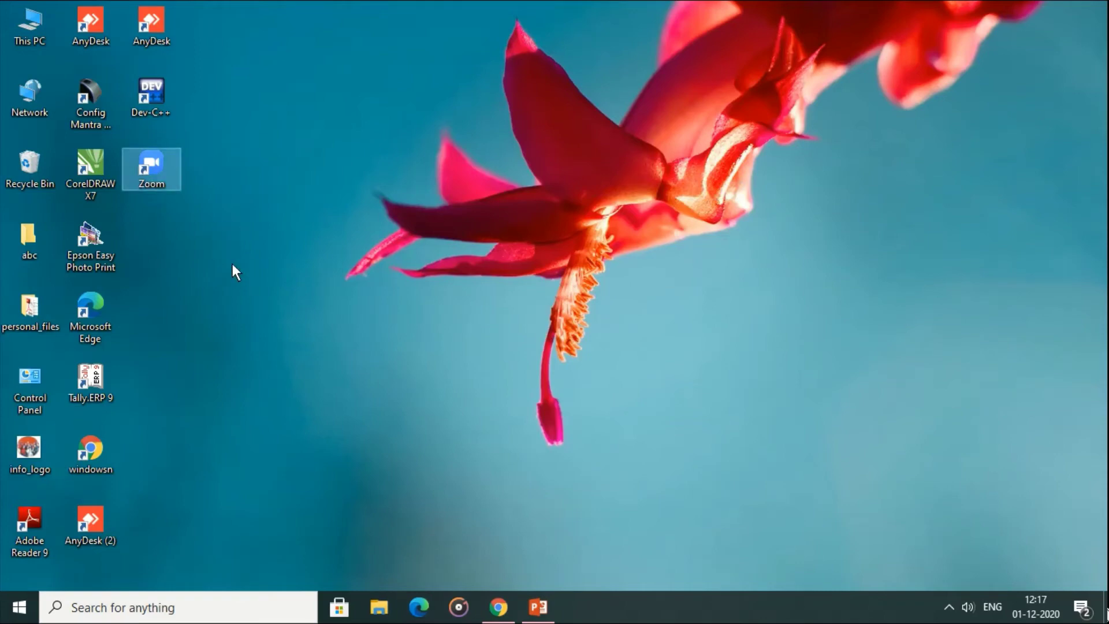
{"action": "left_click", "coordinate": [162, 88]}
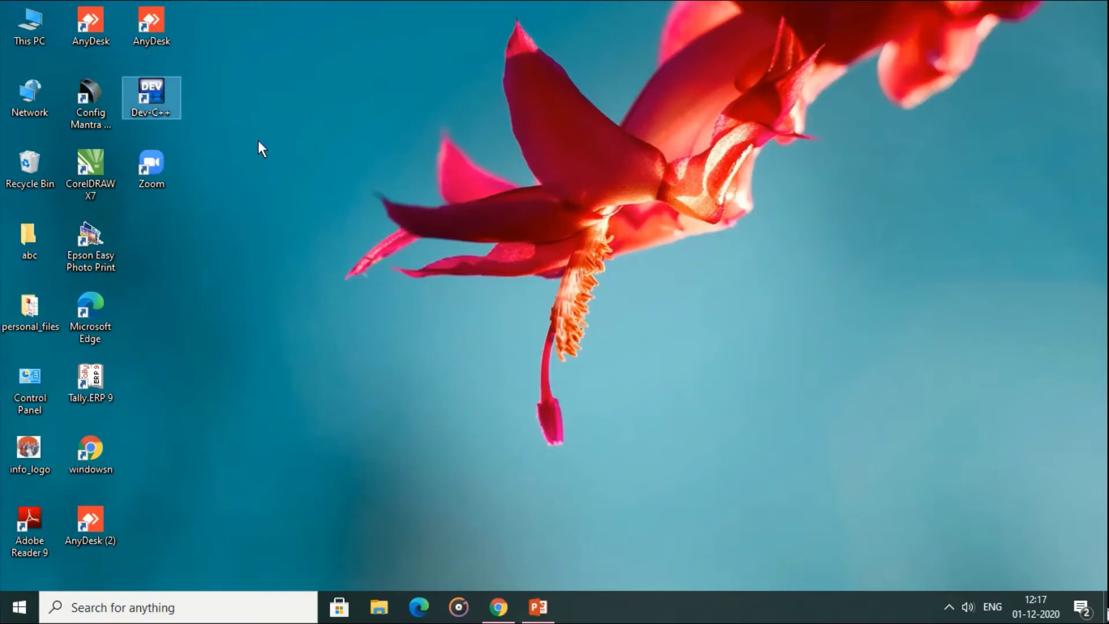
- Hide all desktop icons by turning off the Show desktop icons option
{"action": "right_click", "coordinate": [285, 281]}
{"action": "mouse_move", "coordinate": [331, 293]}
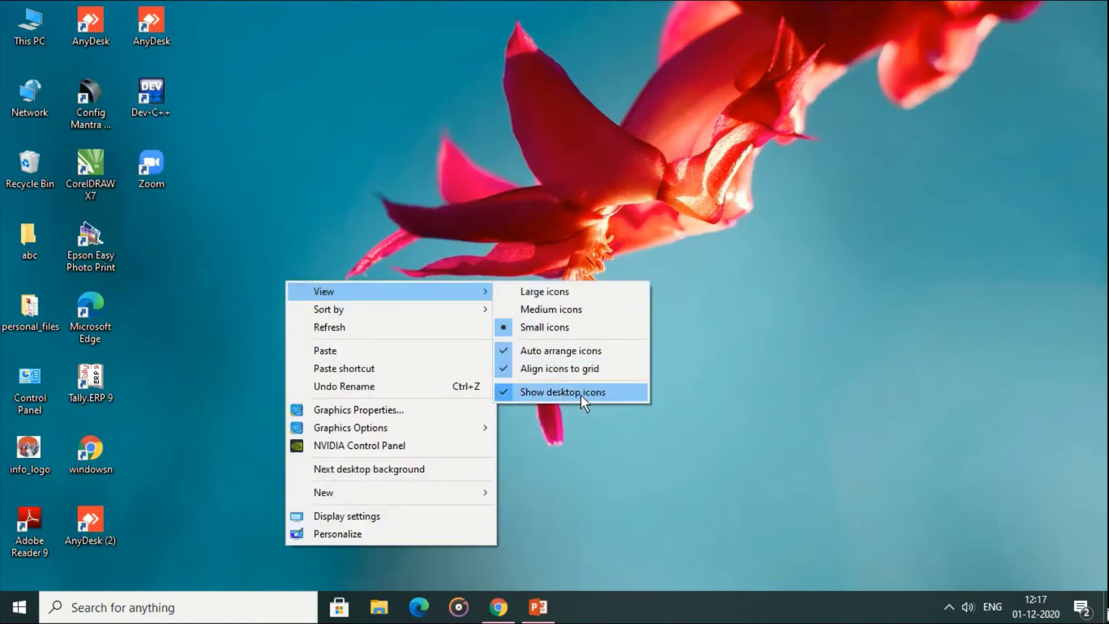
{"action": "left_click", "coordinate": [507, 393]}
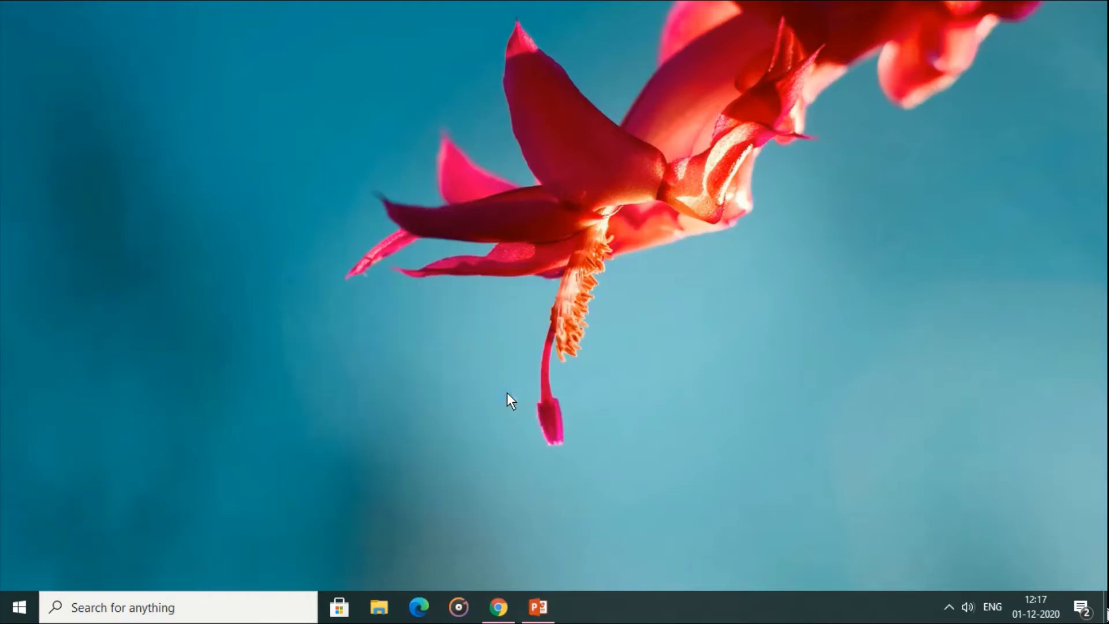
- Display the desktop icons again by turning on the Show desktop icons option
{"action": "right_click", "coordinate": [304, 212]}
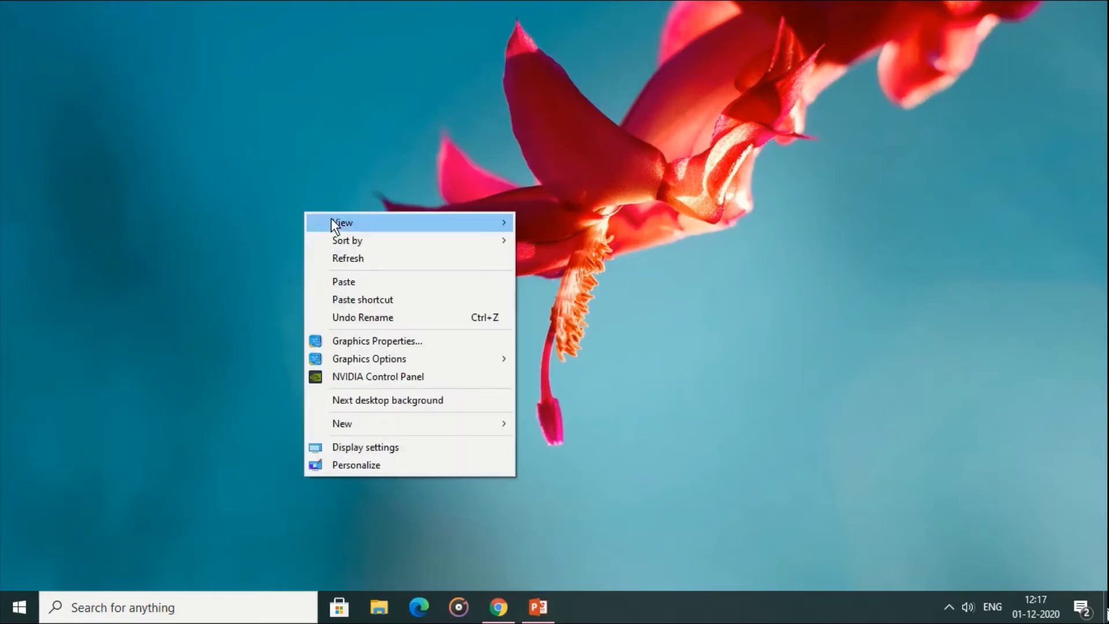
{"action": "mouse_move", "coordinate": [371, 224]}
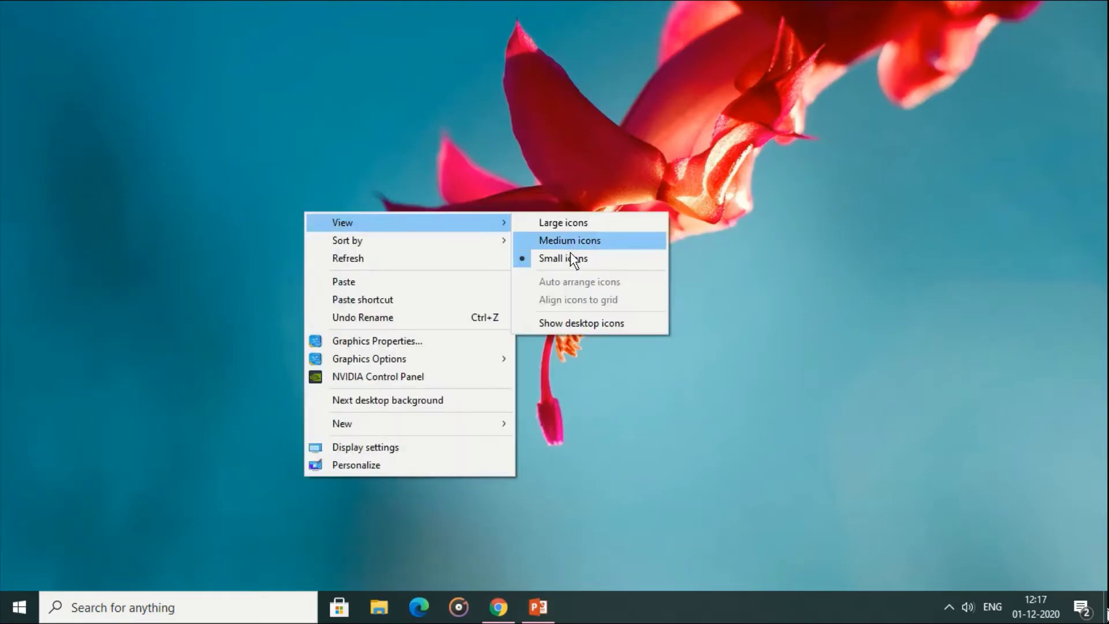
{"action": "left_click", "coordinate": [570, 323]}
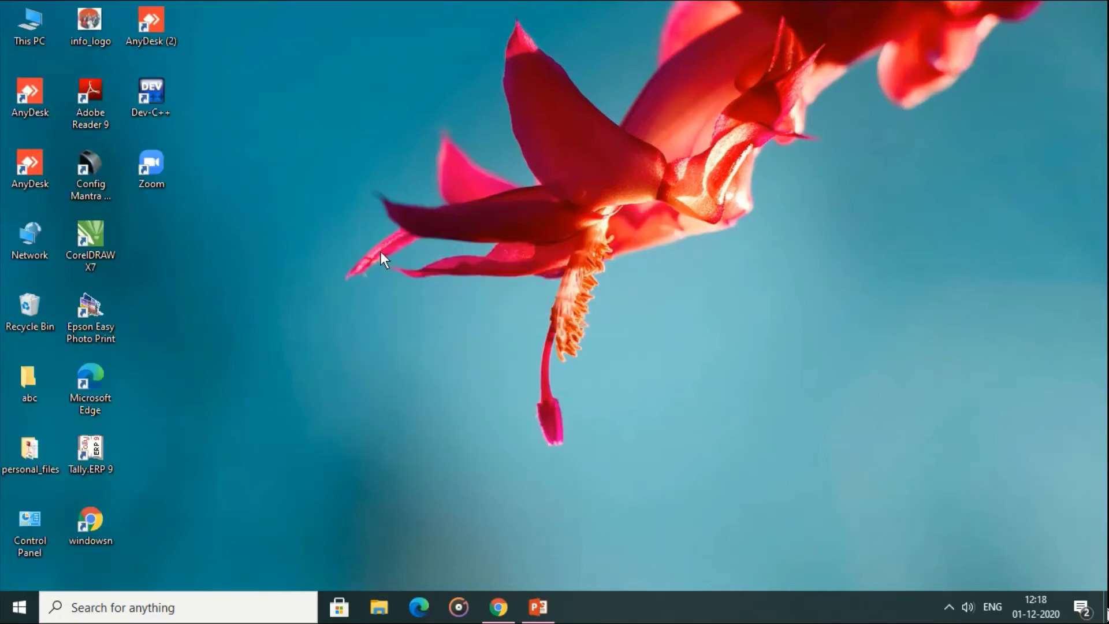
- Sort the desktop icons by name
{"action": "right_click", "coordinate": [343, 91]}
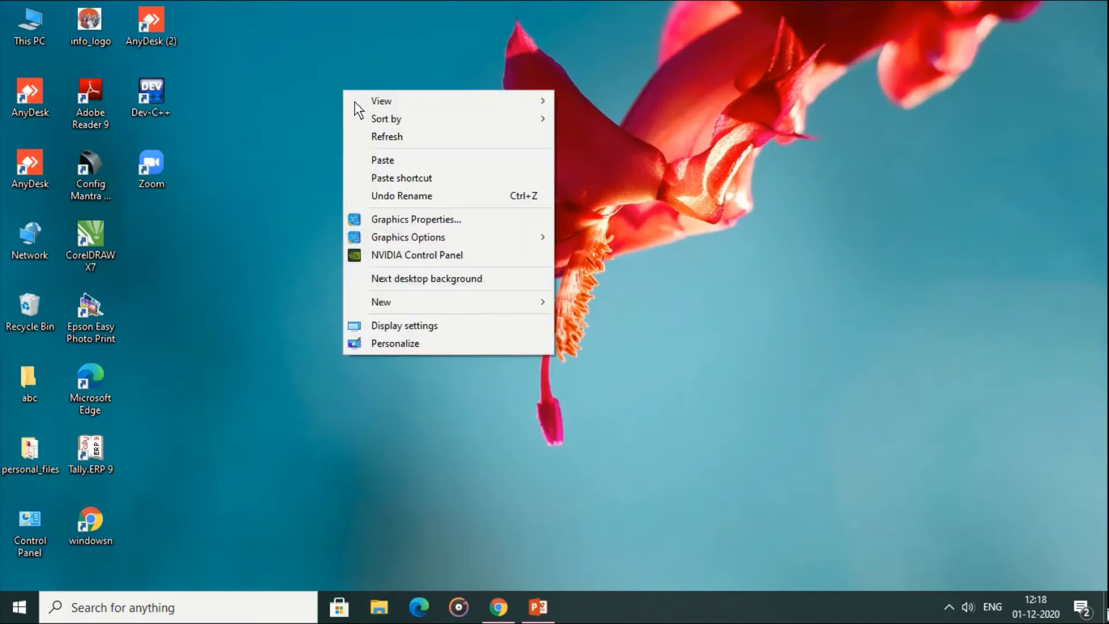
{"action": "mouse_move", "coordinate": [373, 119]}
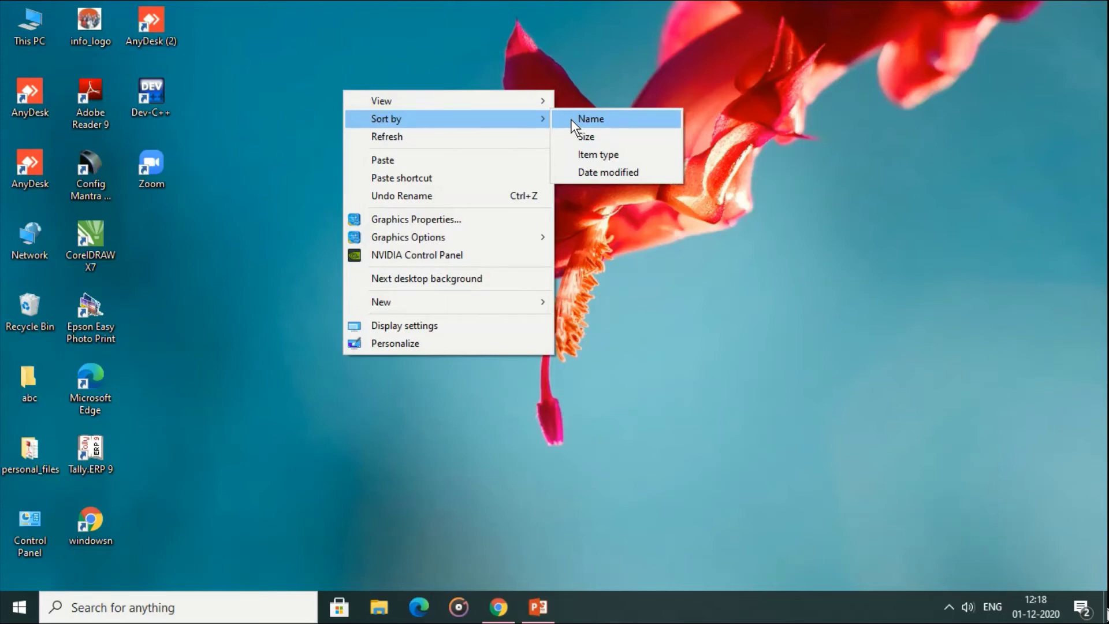
{"action": "left_click", "coordinate": [571, 119]}
- Sort the desktop icons by date modified
{"action": "right_click", "coordinate": [351, 120]}
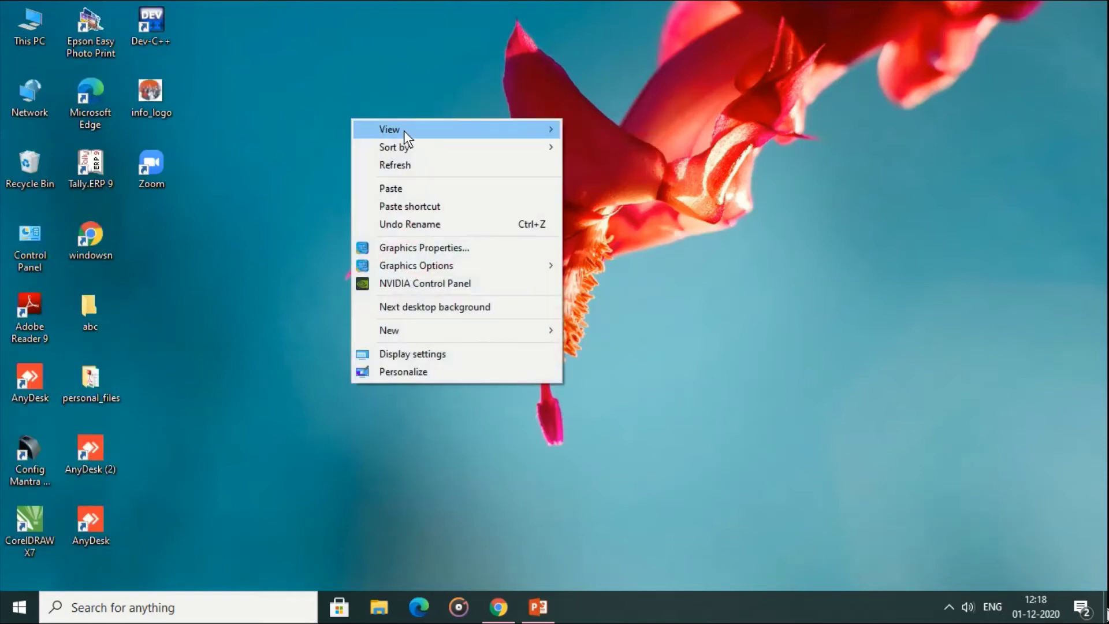
{"action": "mouse_move", "coordinate": [510, 147]}
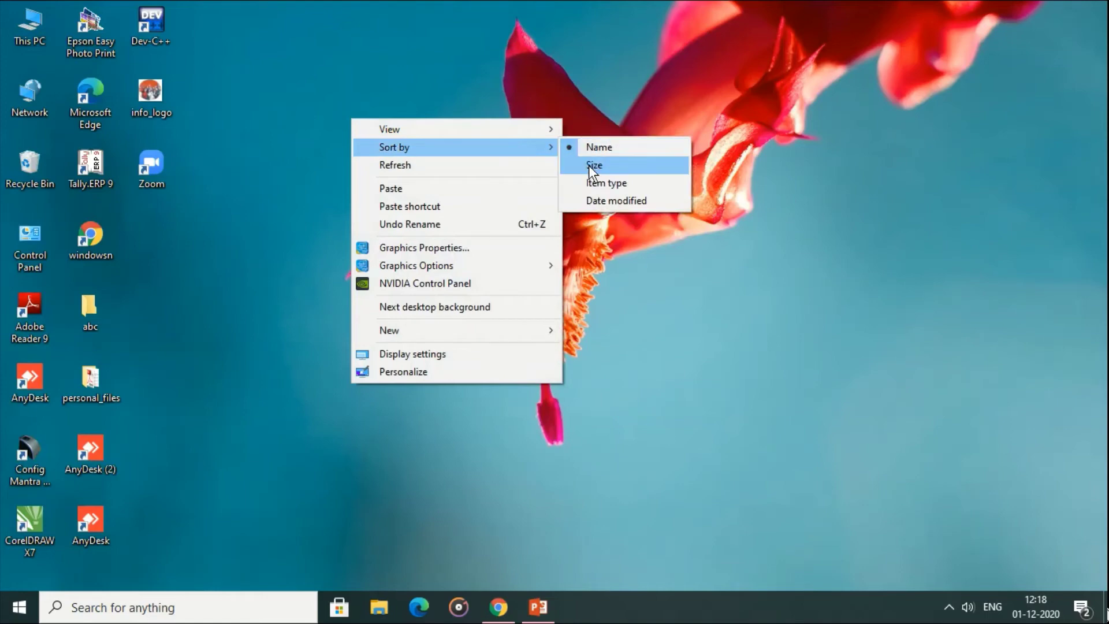
{"action": "left_click", "coordinate": [601, 200]}
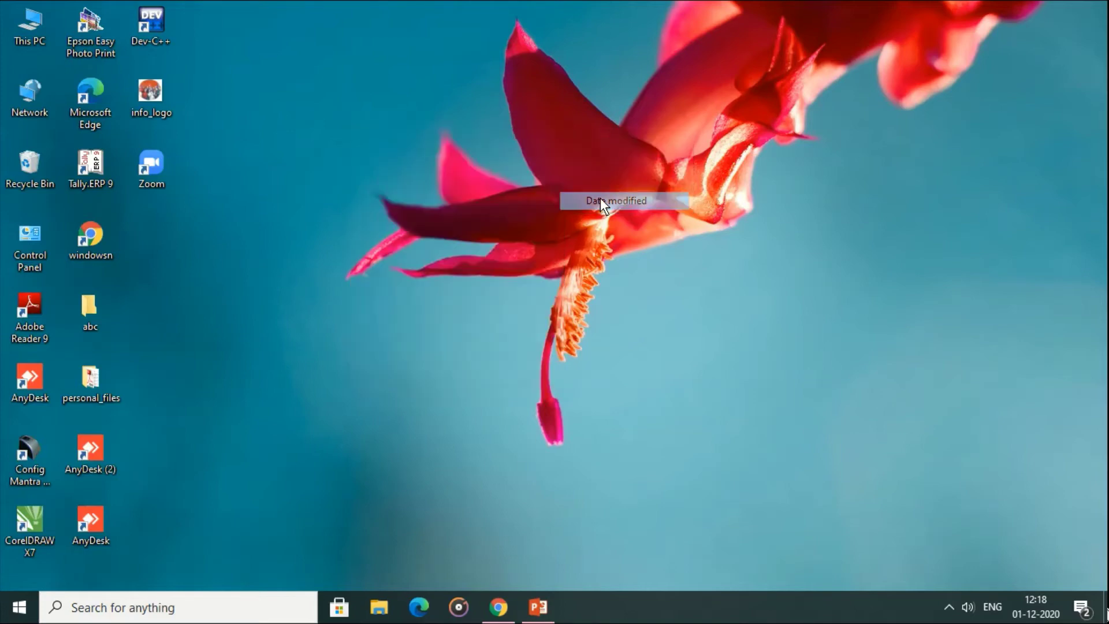
- Refresh the desktop
{"action": "right_click", "coordinate": [359, 158]}
{"action": "mouse_move", "coordinate": [455, 171]}
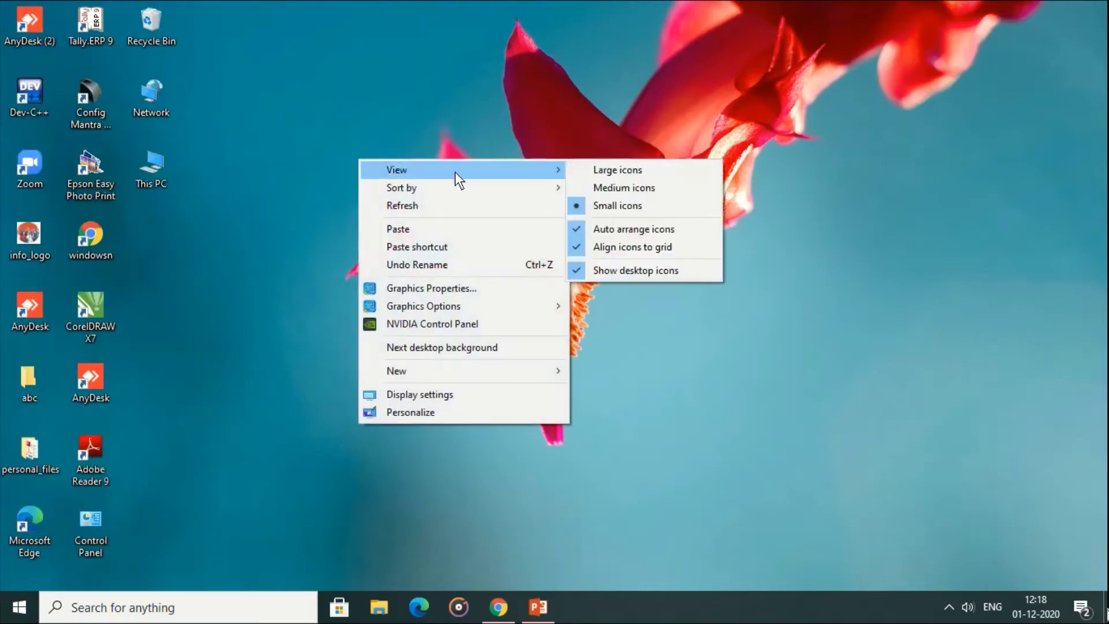
{"action": "left_click", "coordinate": [469, 205]}
- Paste the copied AnyDesk item onto the desktop, replacing the existing file, and paste it once more as a shortcut
{"action": "right_click", "coordinate": [469, 208]}
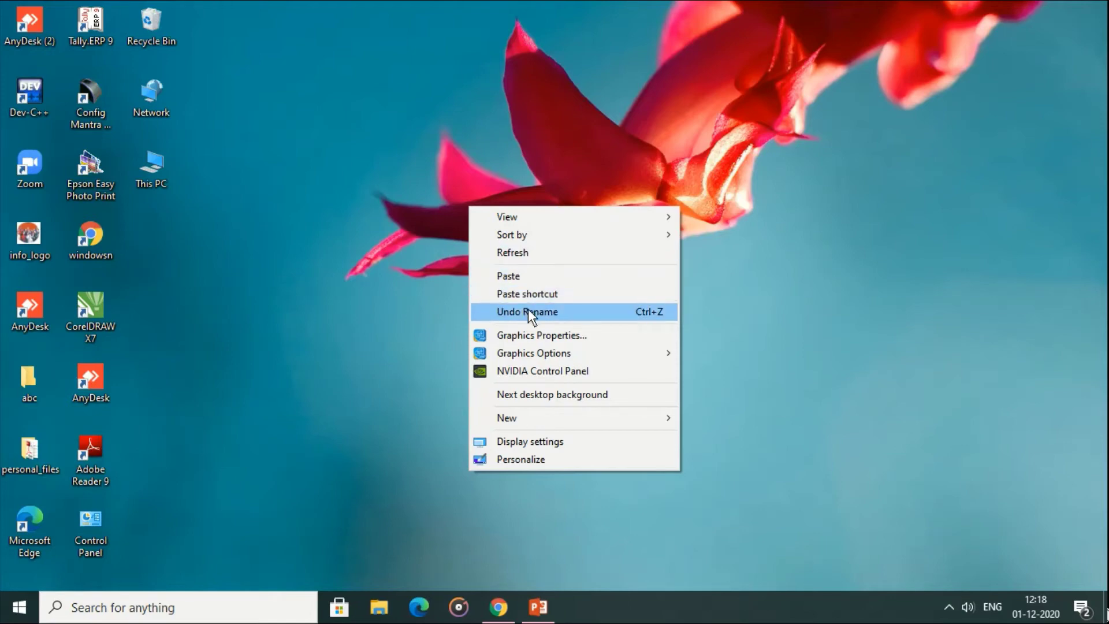
{"action": "left_click", "coordinate": [510, 272]}
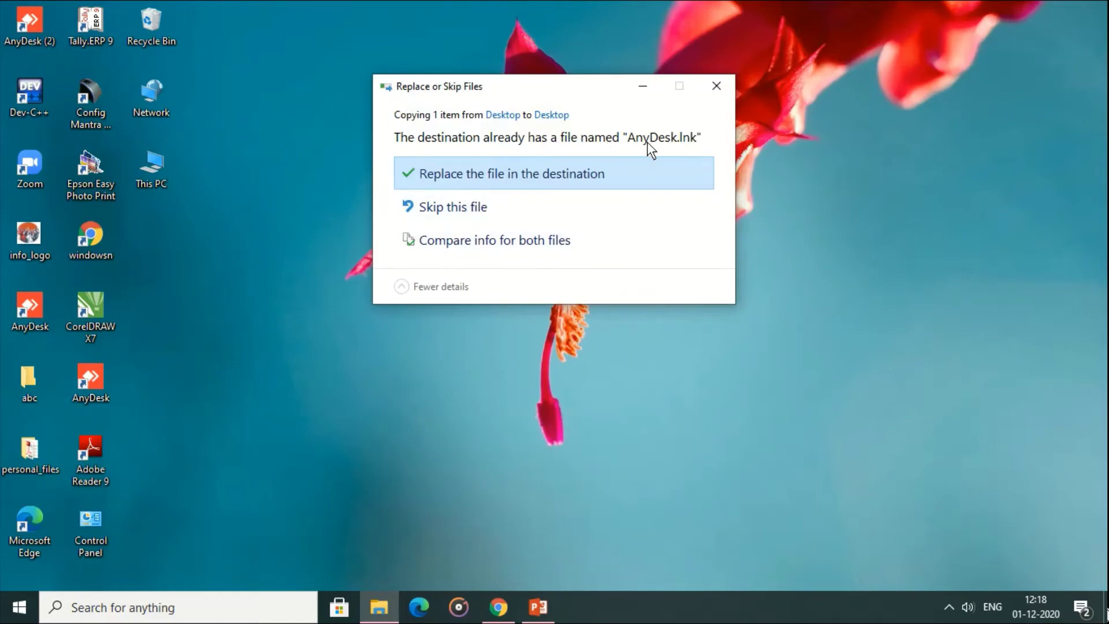
{"action": "left_click", "coordinate": [500, 177]}
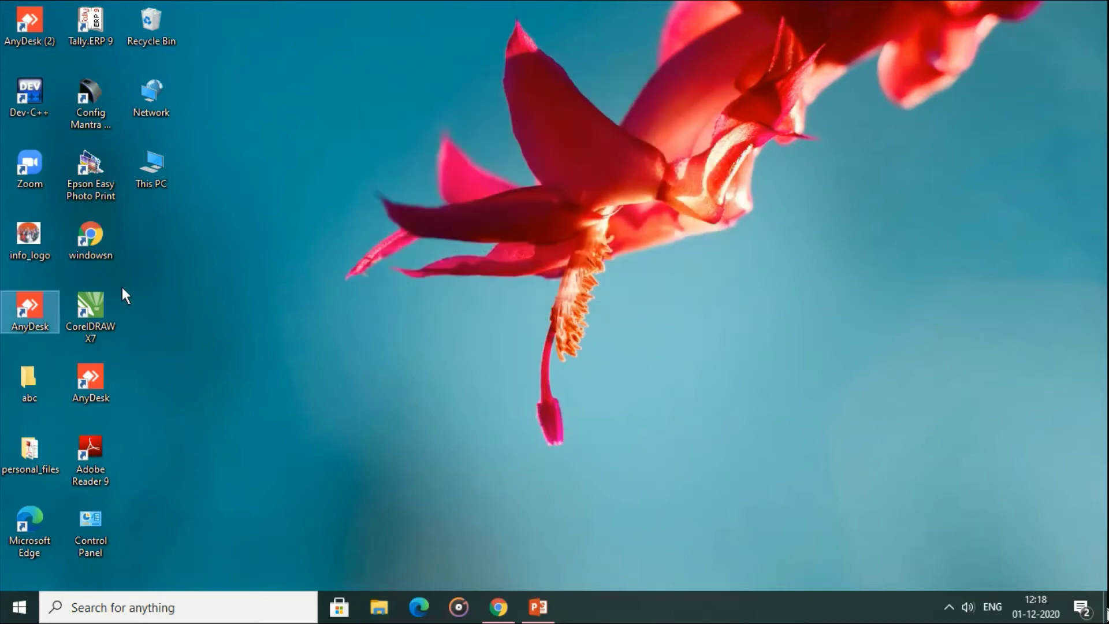
{"action": "right_click", "coordinate": [147, 320]}
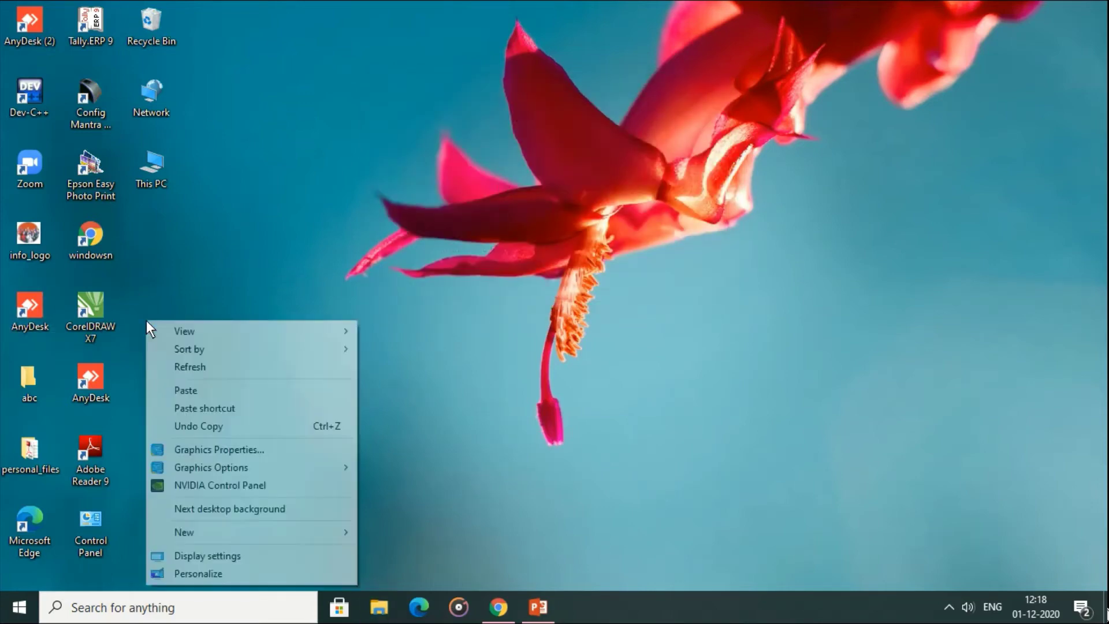
{"action": "left_click", "coordinate": [291, 410]}
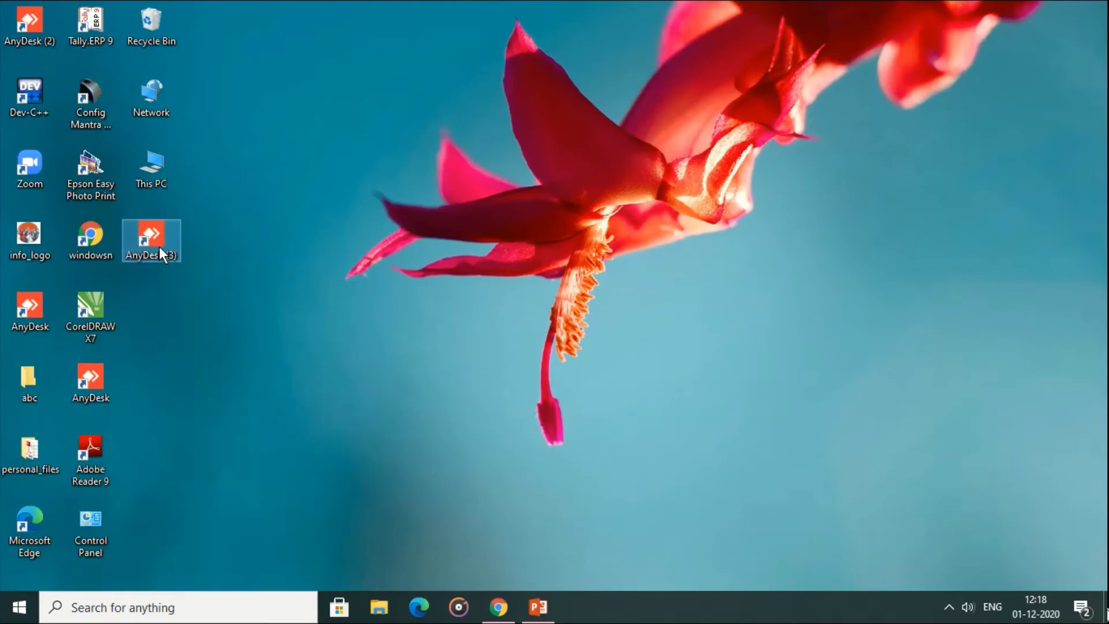
- Undo the last copy on the desktop
{"action": "right_click", "coordinate": [255, 254]}
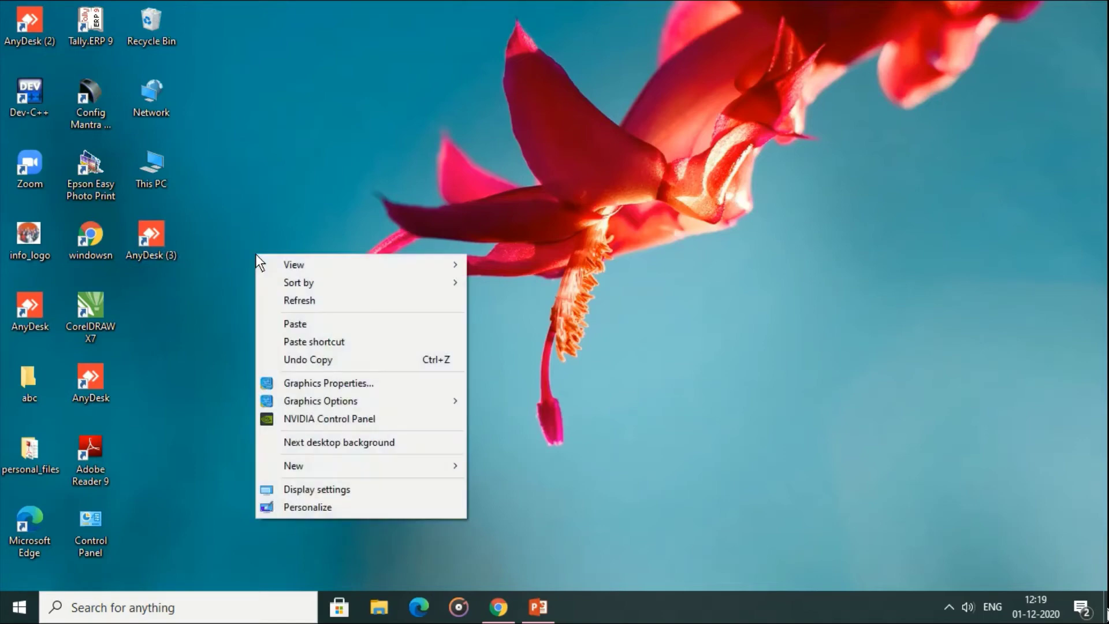
{"action": "left_click", "coordinate": [347, 358]}
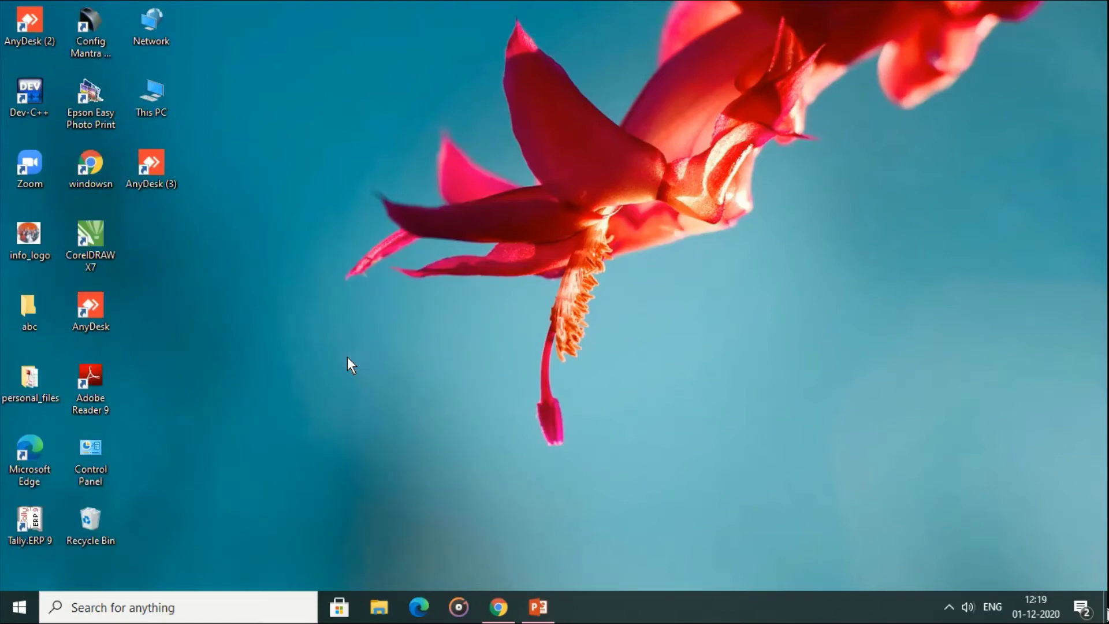
- Examine the available screen resolutions in the desktop's Graphics Properties and close the graphics control panel without changing anything
{"action": "right_click", "coordinate": [348, 358]}
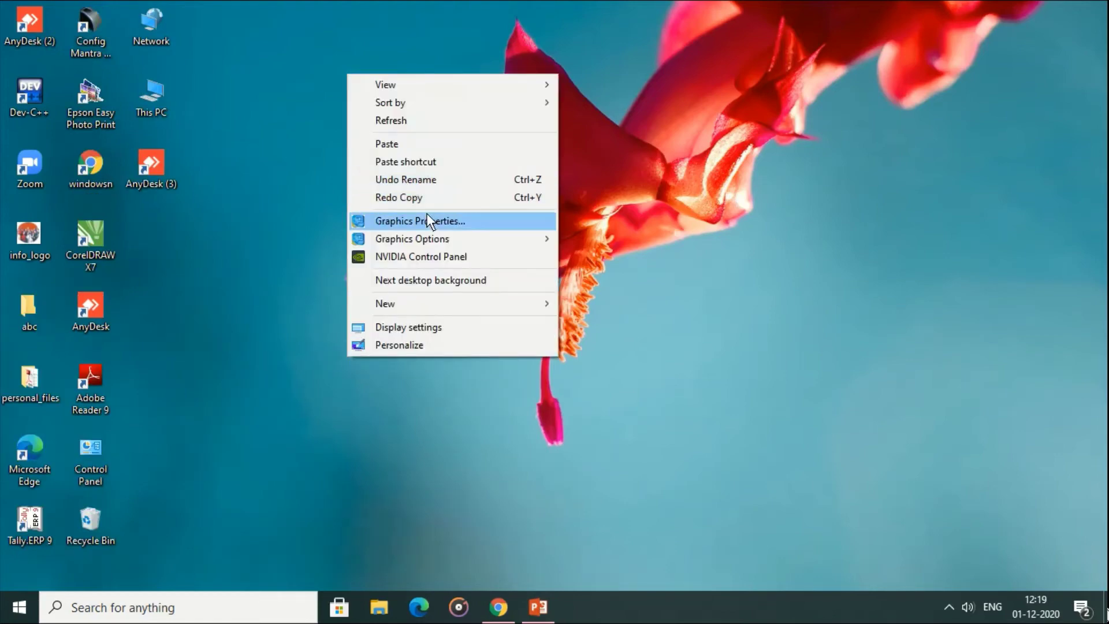
{"action": "mouse_move", "coordinate": [426, 238]}
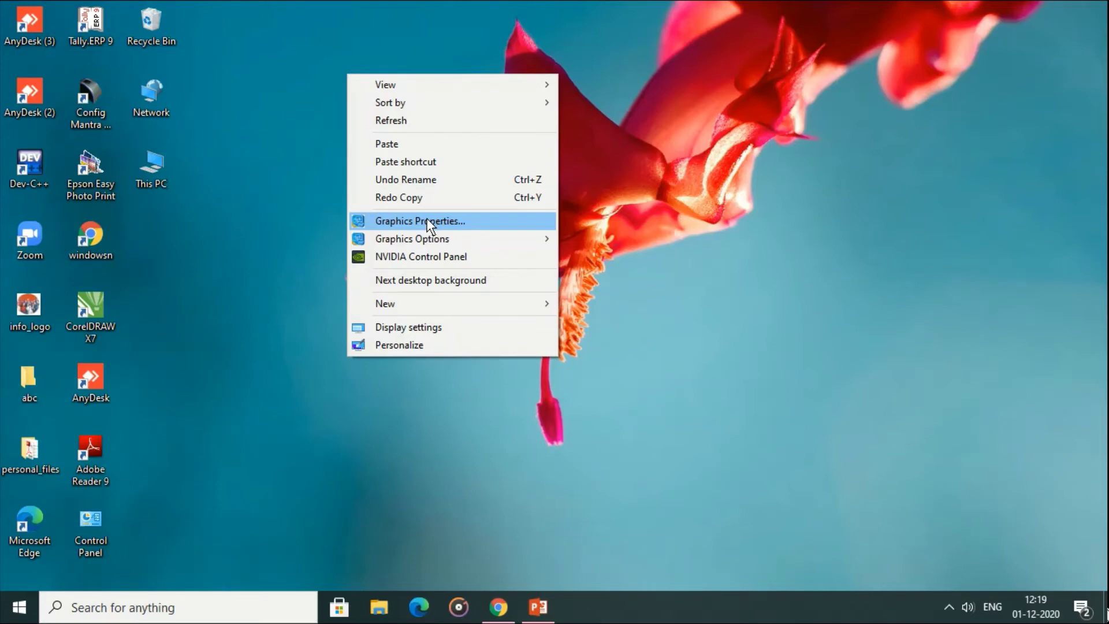
{"action": "left_click", "coordinate": [427, 222]}
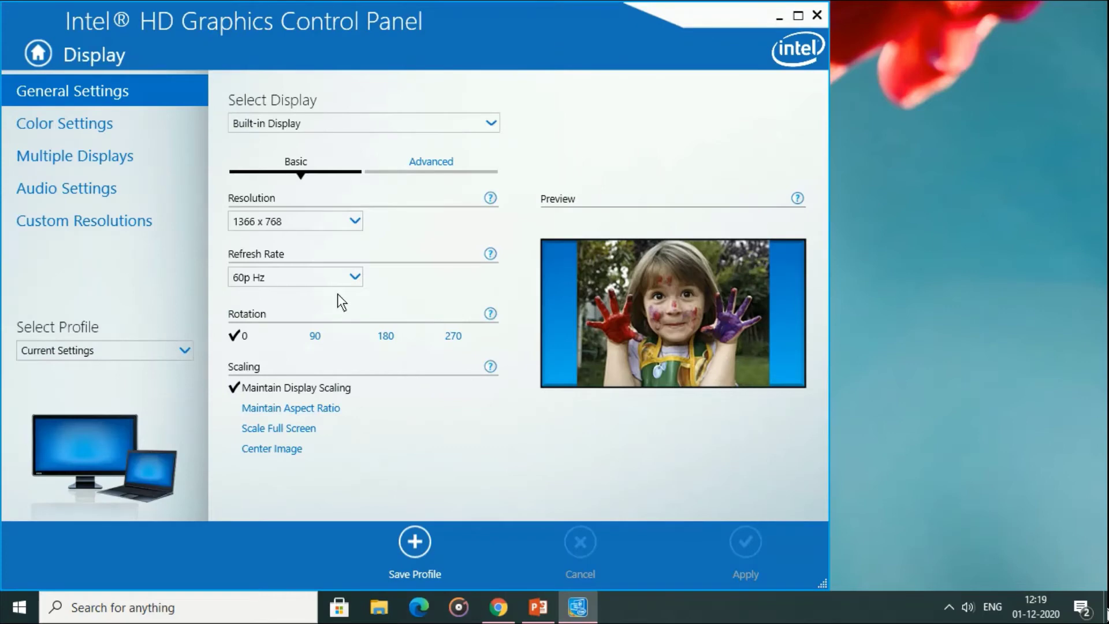
{"action": "left_click", "coordinate": [277, 224]}
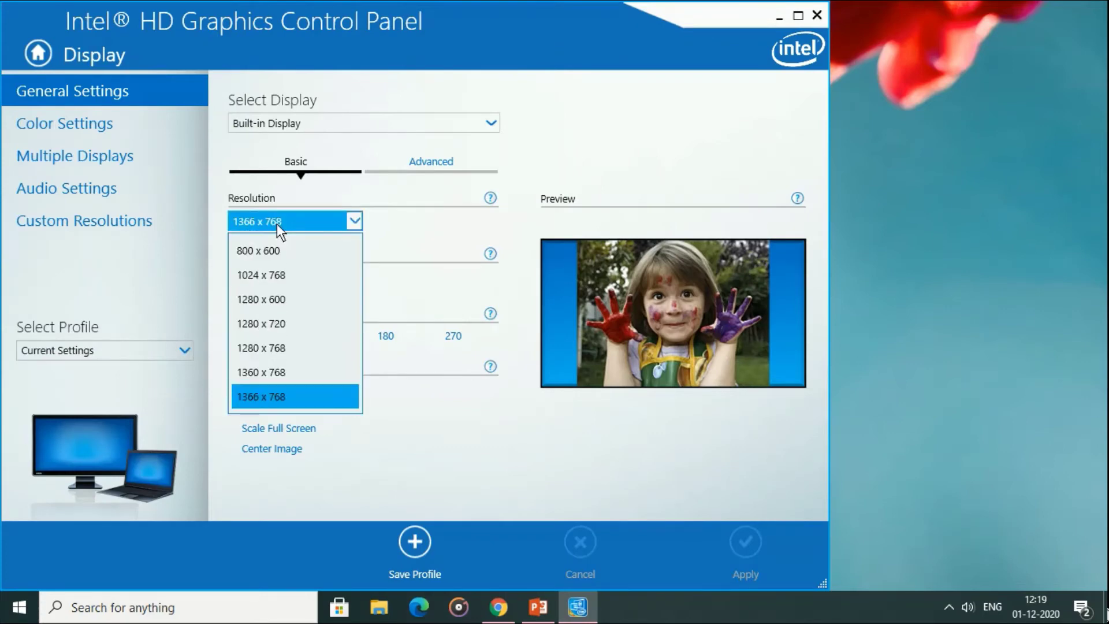
{"action": "left_click", "coordinate": [277, 224]}
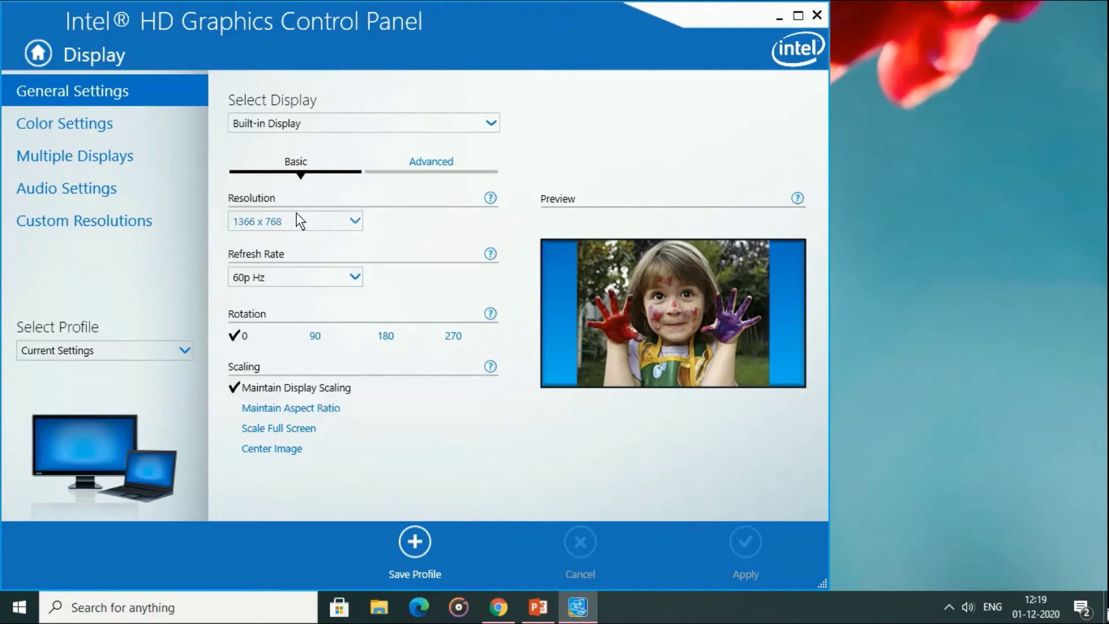
{"action": "left_click", "coordinate": [819, 17]}
- Rotate the display to 90 degrees with the graphics options and return it to 0 degrees
{"action": "right_click", "coordinate": [476, 168]}
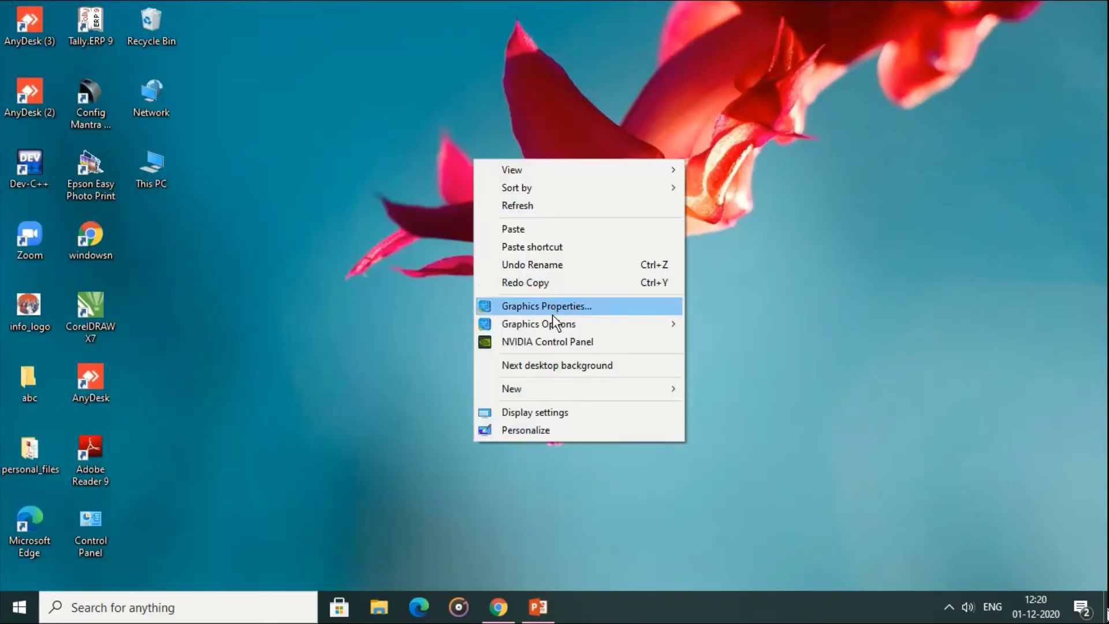
{"action": "mouse_move", "coordinate": [554, 321]}
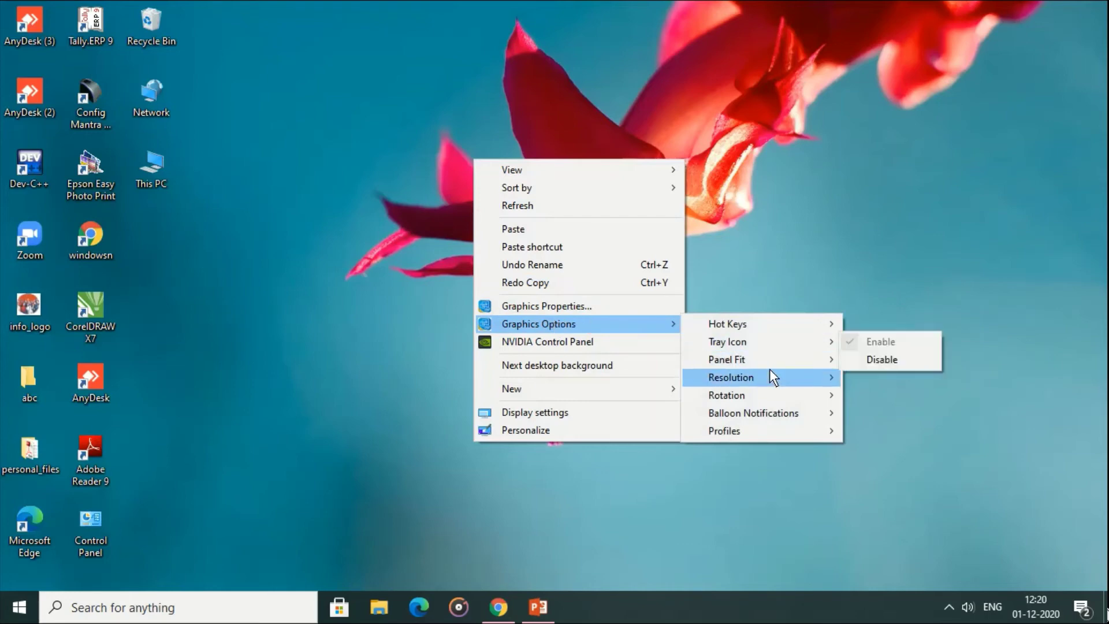
{"action": "mouse_move", "coordinate": [773, 378]}
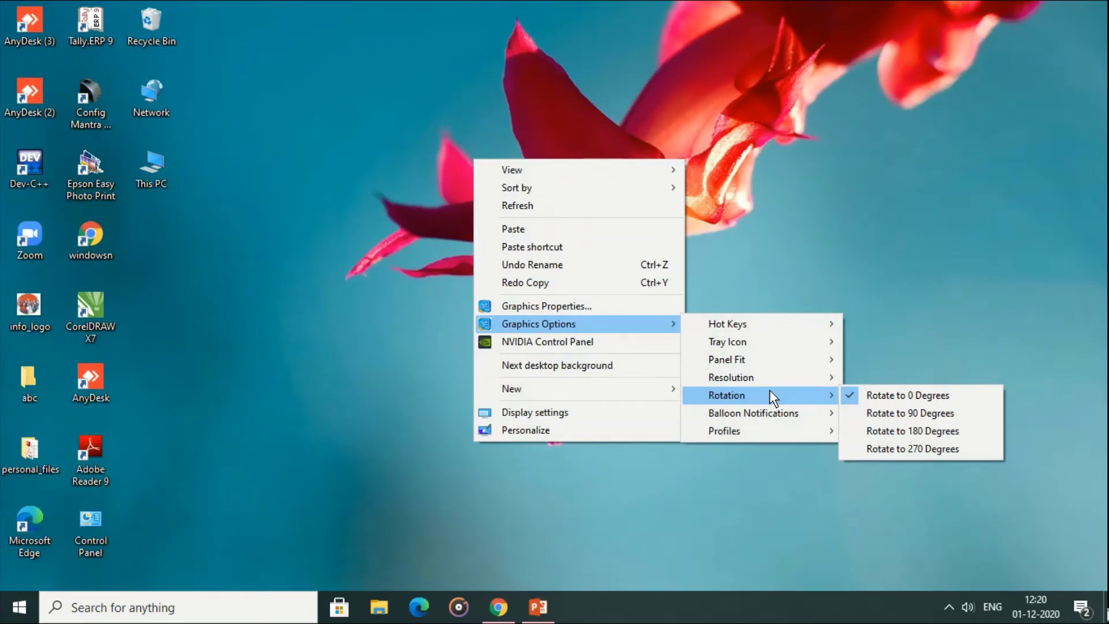
{"action": "left_click", "coordinate": [944, 413]}
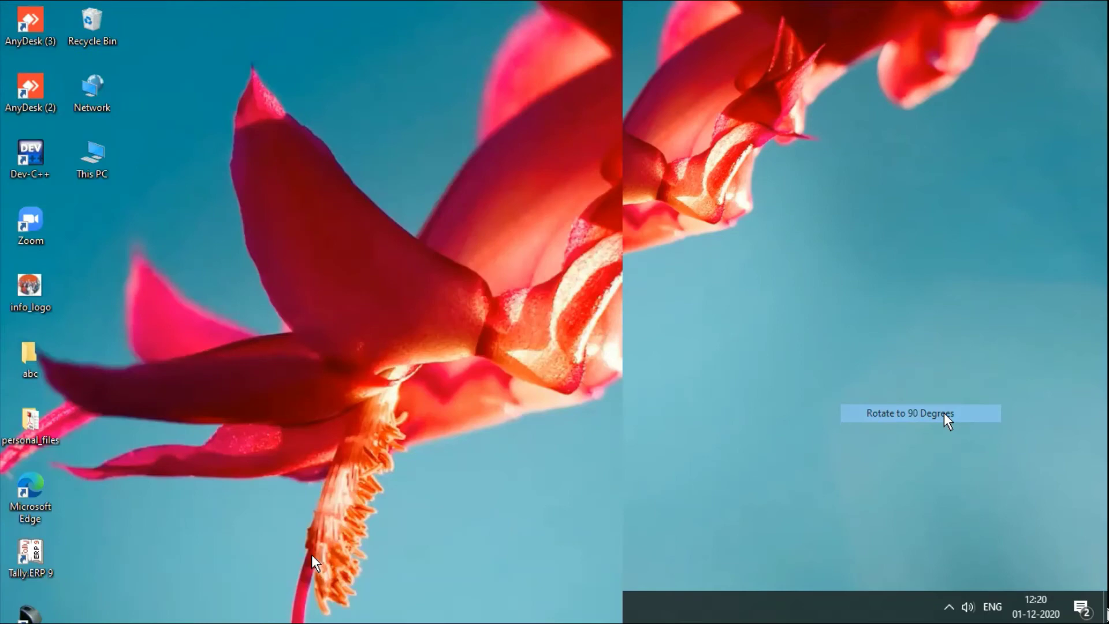
{"action": "right_click", "coordinate": [313, 562]}
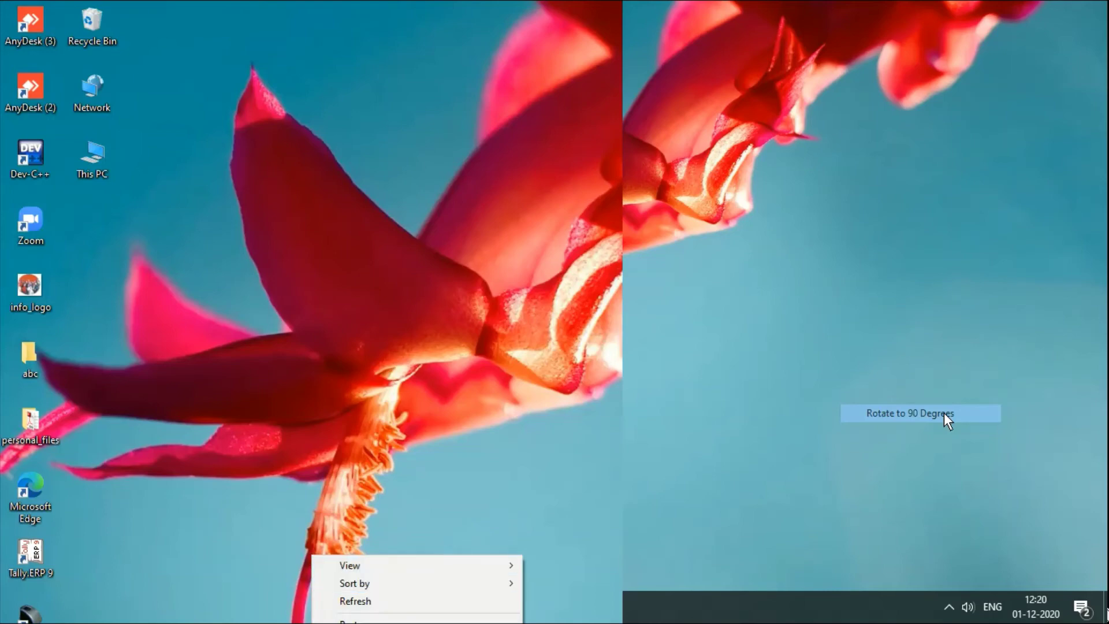
{"action": "left_click", "coordinate": [944, 413]}
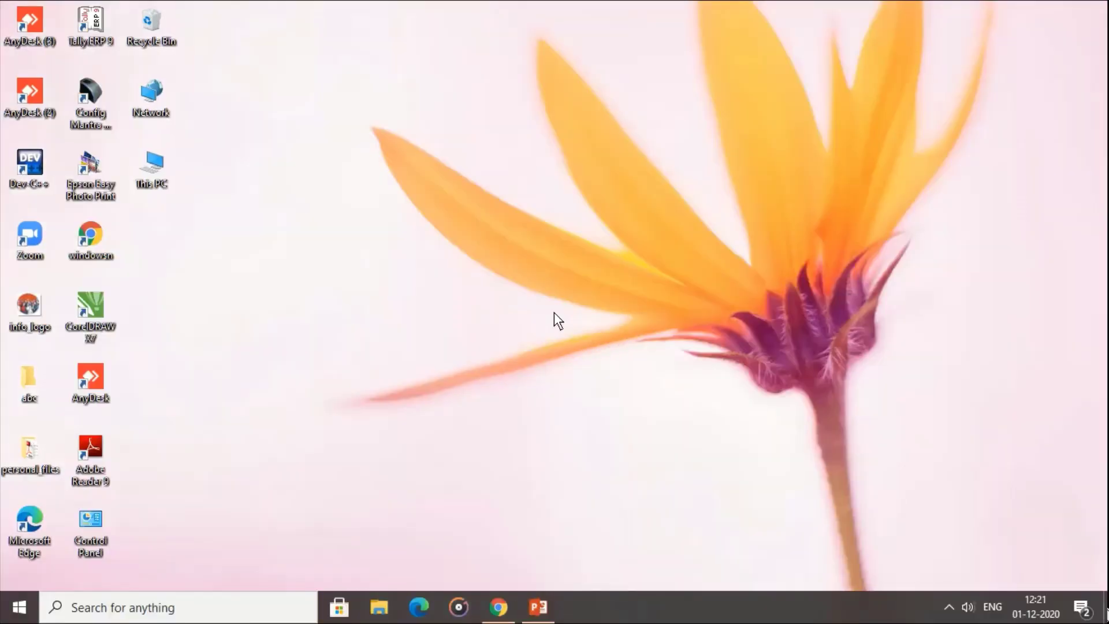
- Switch the desktop to the next background picture
{"action": "right_click", "coordinate": [553, 313]}
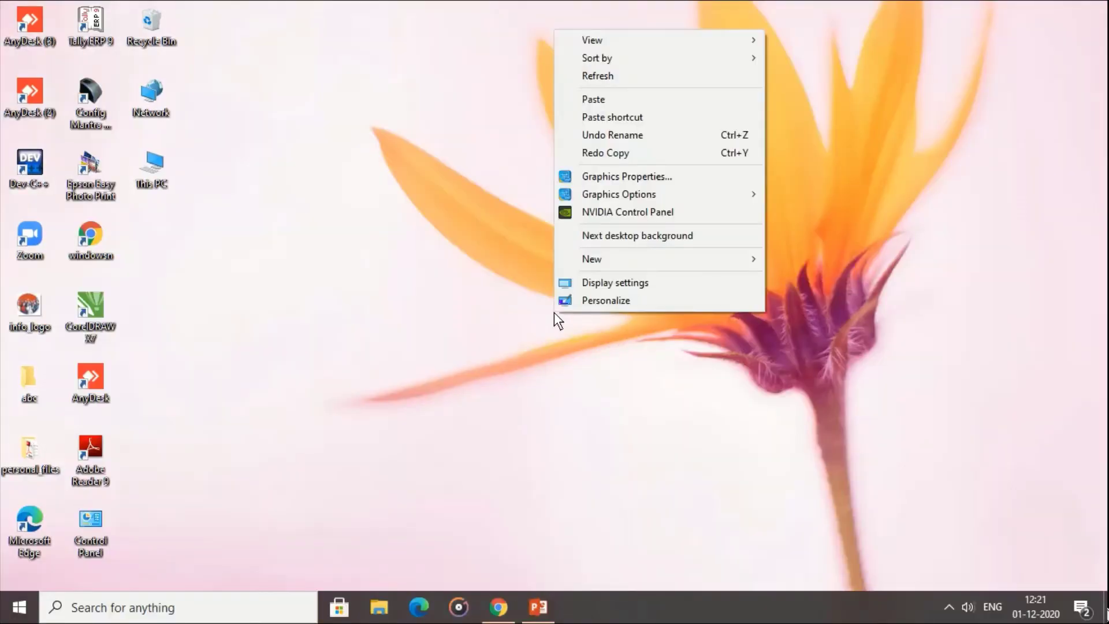
{"action": "left_click", "coordinate": [621, 233]}
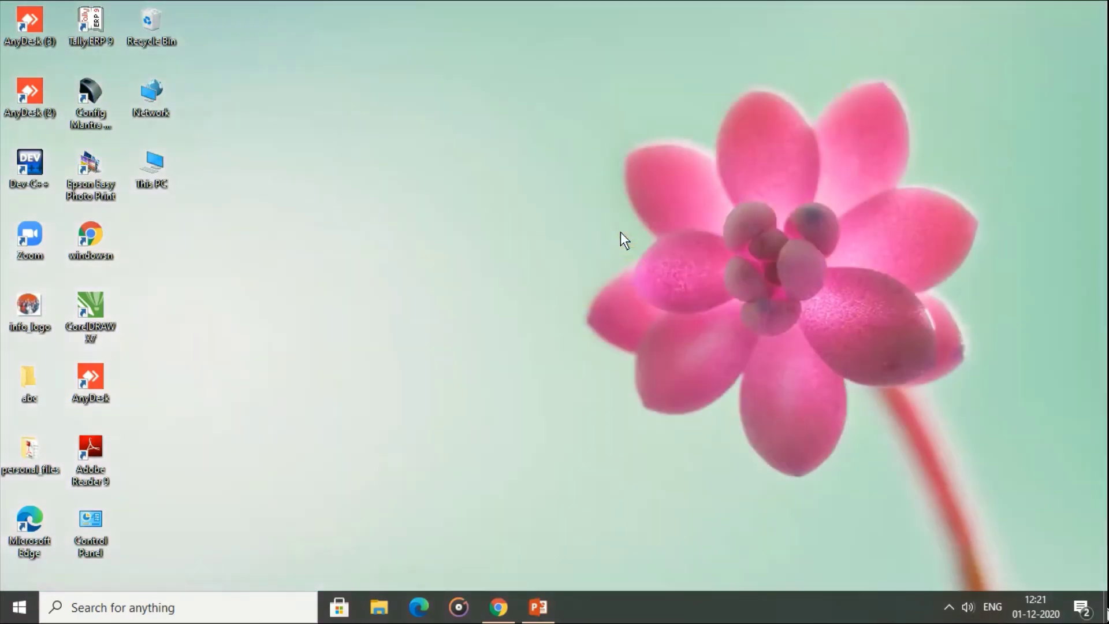
- Create a new desktop folder named abc and agree to merge it with the existing folder of that name
{"action": "right_click", "coordinate": [620, 231]}
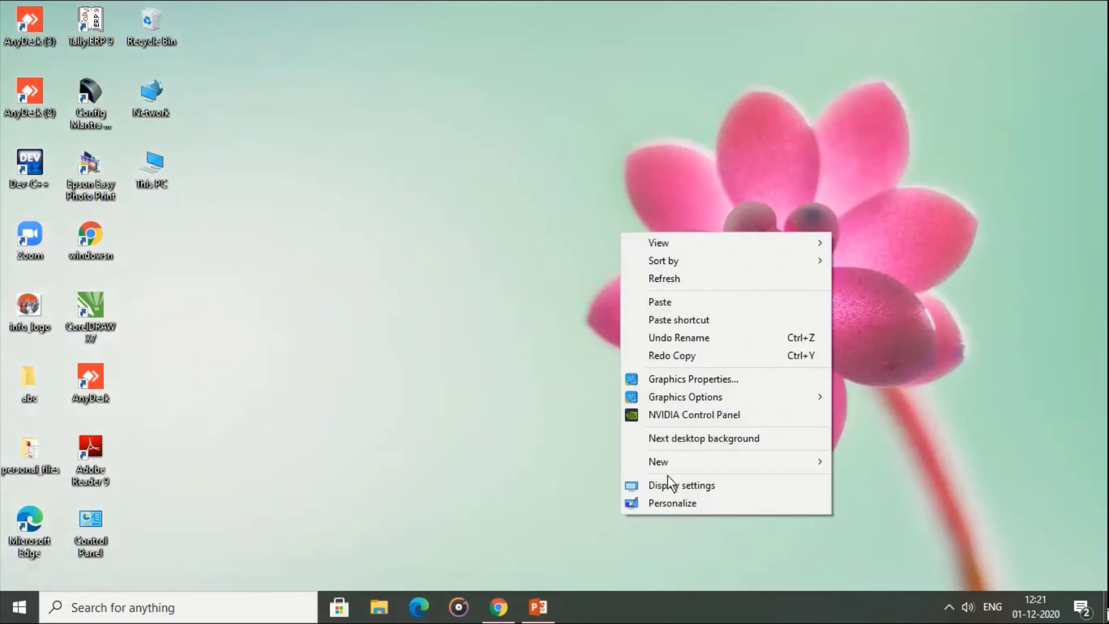
{"action": "mouse_move", "coordinate": [674, 466]}
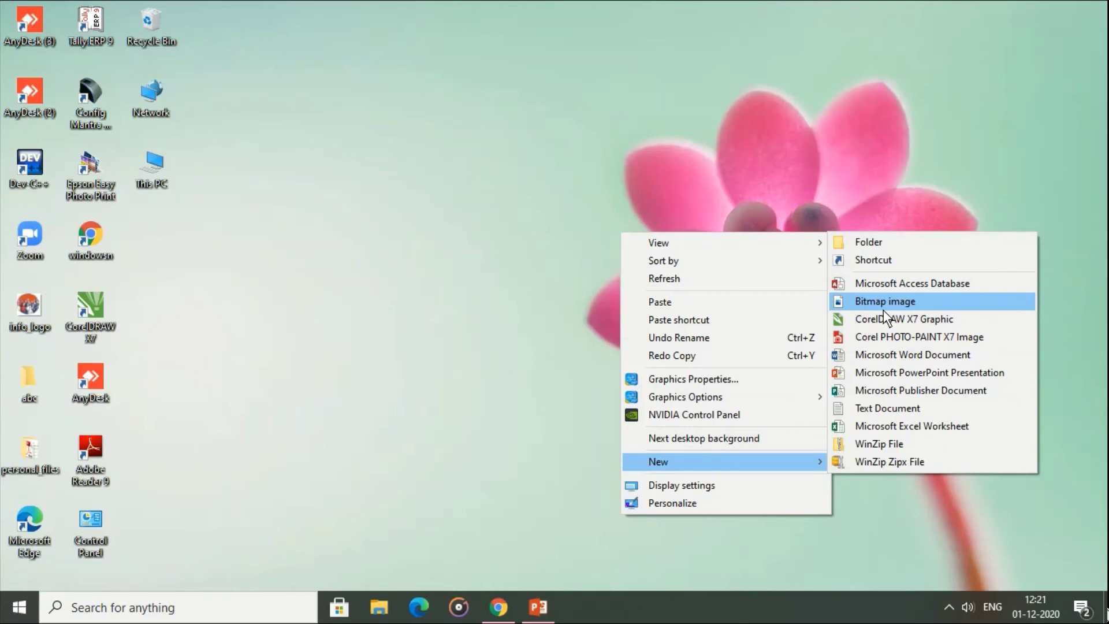
{"action": "left_click", "coordinate": [887, 246]}
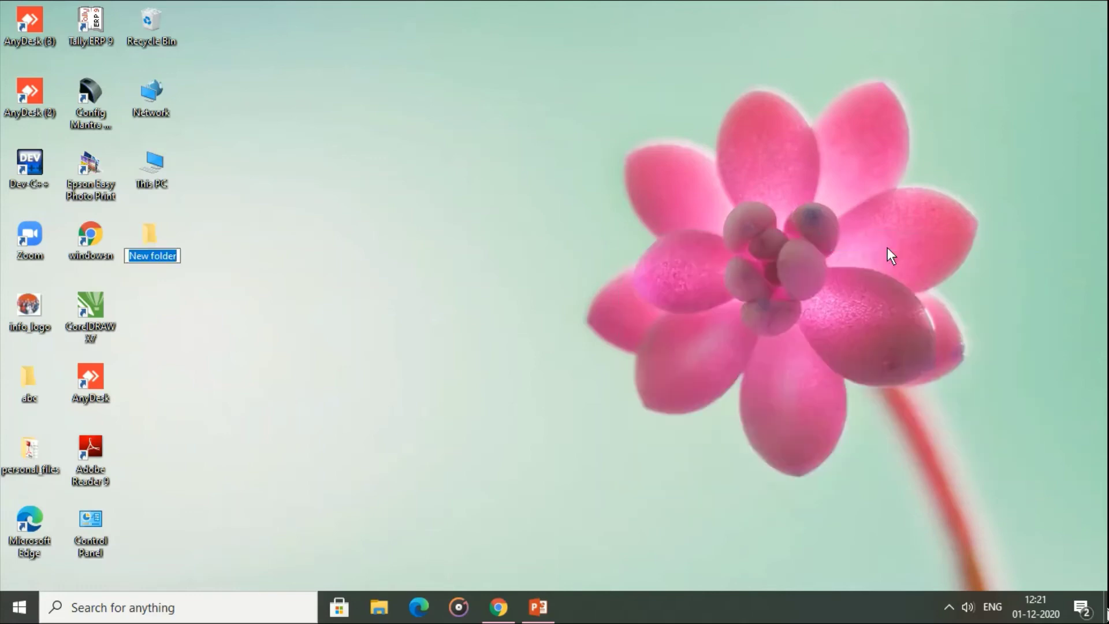
{"action": "type", "text": "a"}
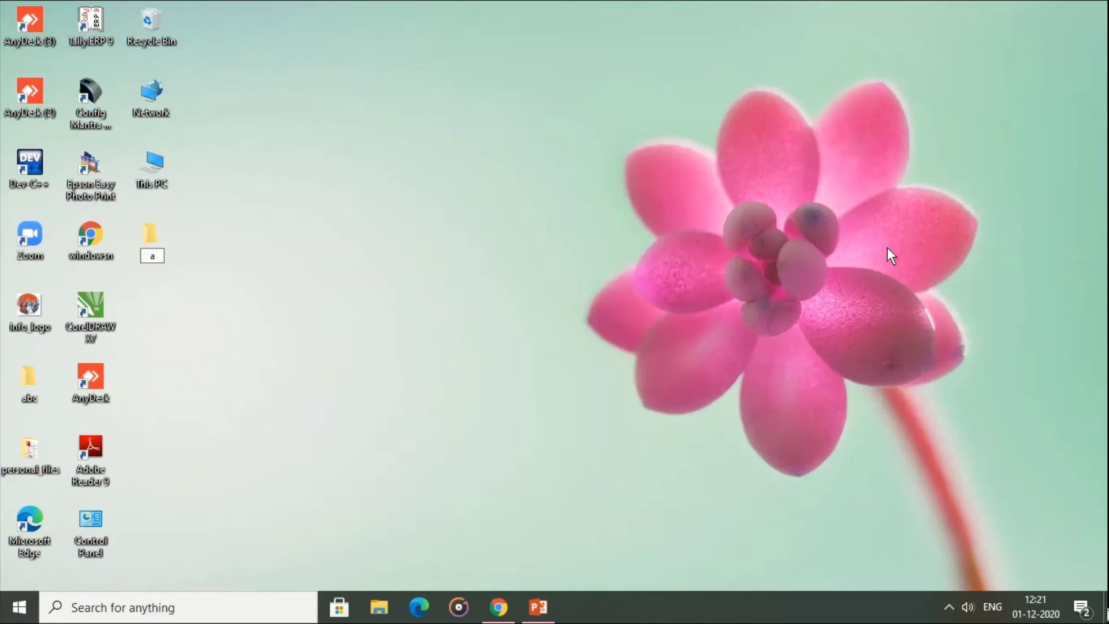
{"action": "type", "text": "bc"}
{"action": "key", "text": "Return"}
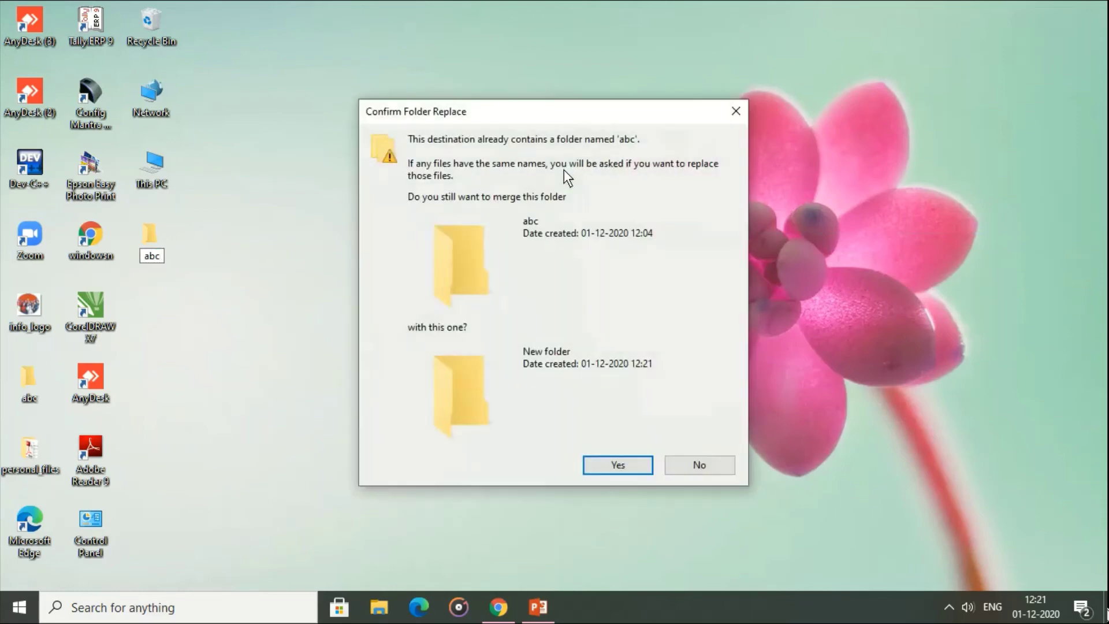
{"action": "left_click", "coordinate": [626, 471]}
- In the display settings, slightly lower the built-in display's brightness and turn on Night light
{"action": "left_click_drag", "start_coordinate": [565, 168], "coordinate": [462, 240]}
{"action": "right_click", "coordinate": [461, 239]}
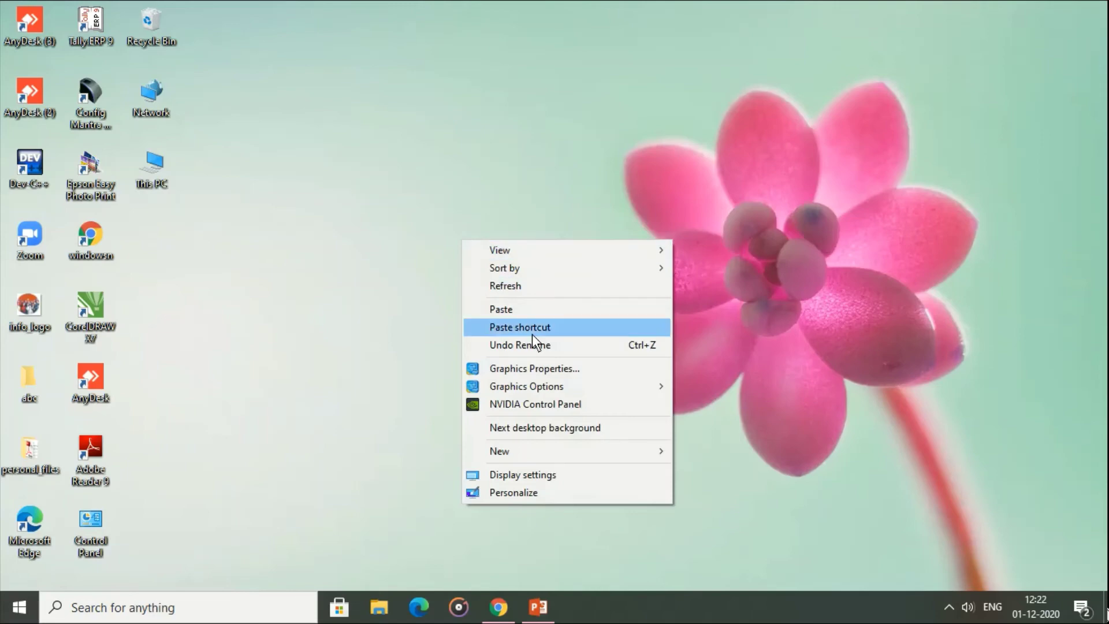
{"action": "left_click", "coordinate": [542, 471]}
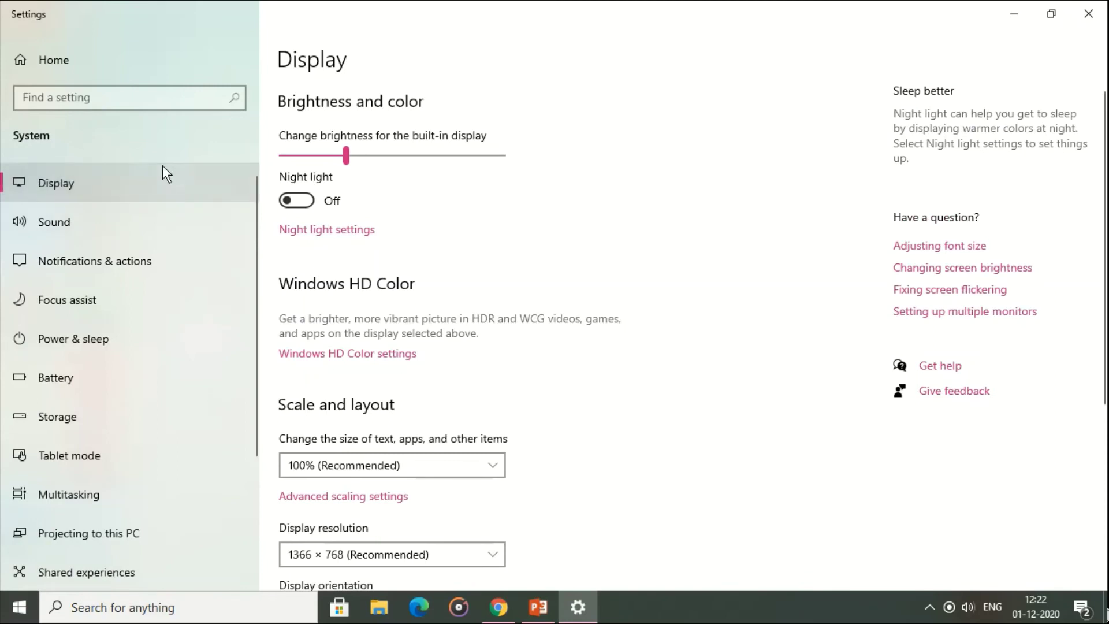
{"action": "mouse_move", "coordinate": [346, 151]}
{"action": "left_mouse_down"}
{"action": "mouse_move", "coordinate": [371, 156]}
{"action": "mouse_move", "coordinate": [343, 155]}
{"action": "left_mouse_up"}
{"action": "left_click", "coordinate": [312, 204]}
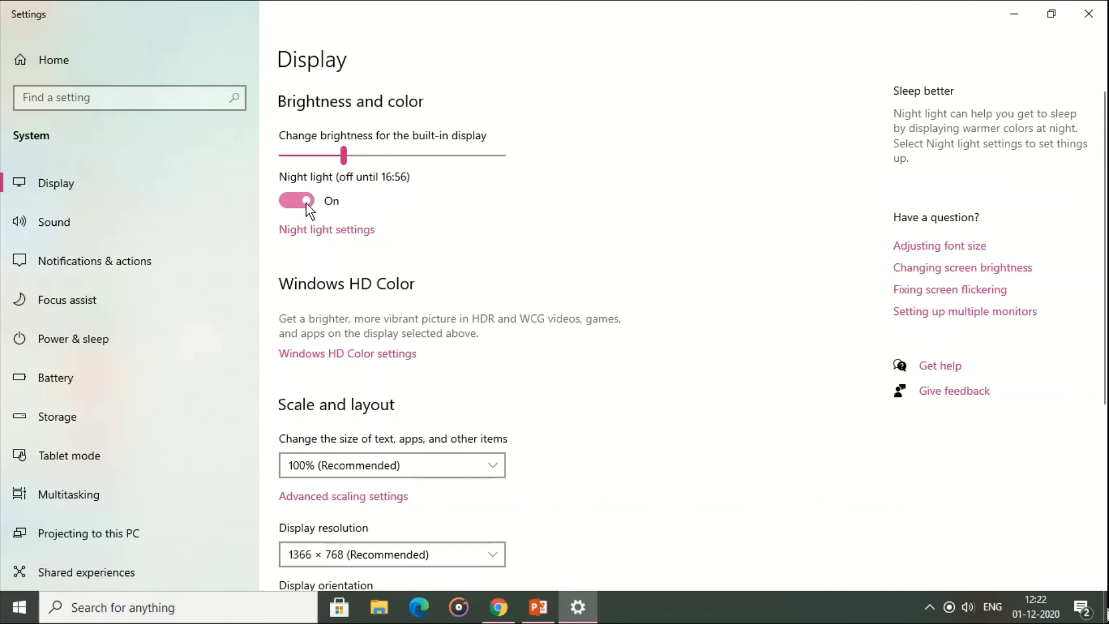
- In the sound settings, set the master volume to 66 and keep Microphone (Realtek High Definition Audio) as the input device
{"action": "left_click", "coordinate": [74, 237]}
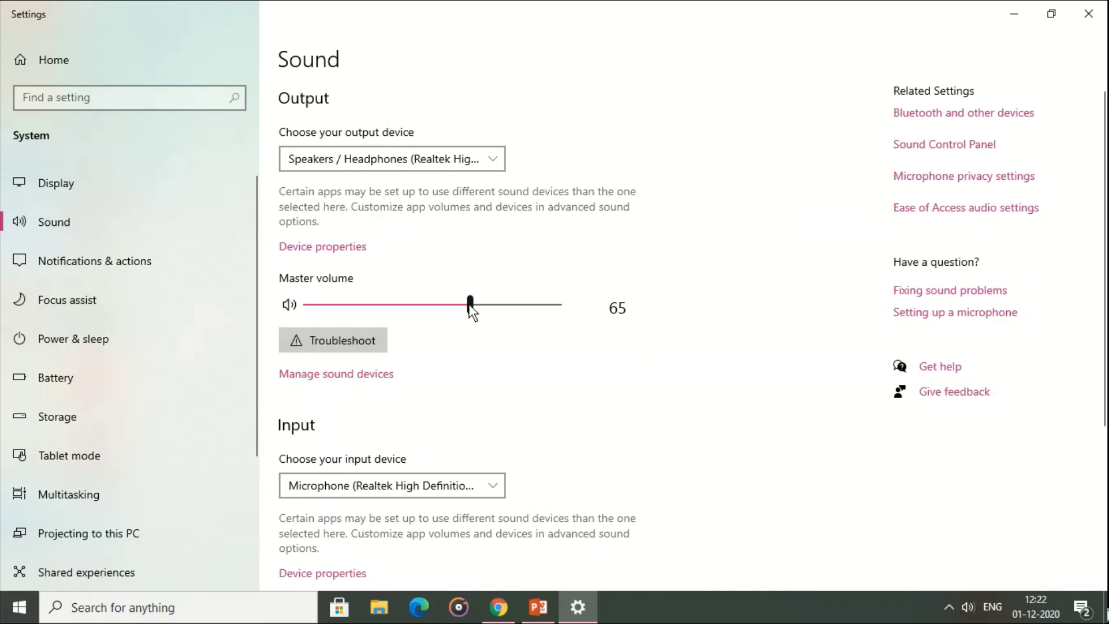
{"action": "left_click_drag", "start_coordinate": [470, 306], "coordinate": [471, 306]}
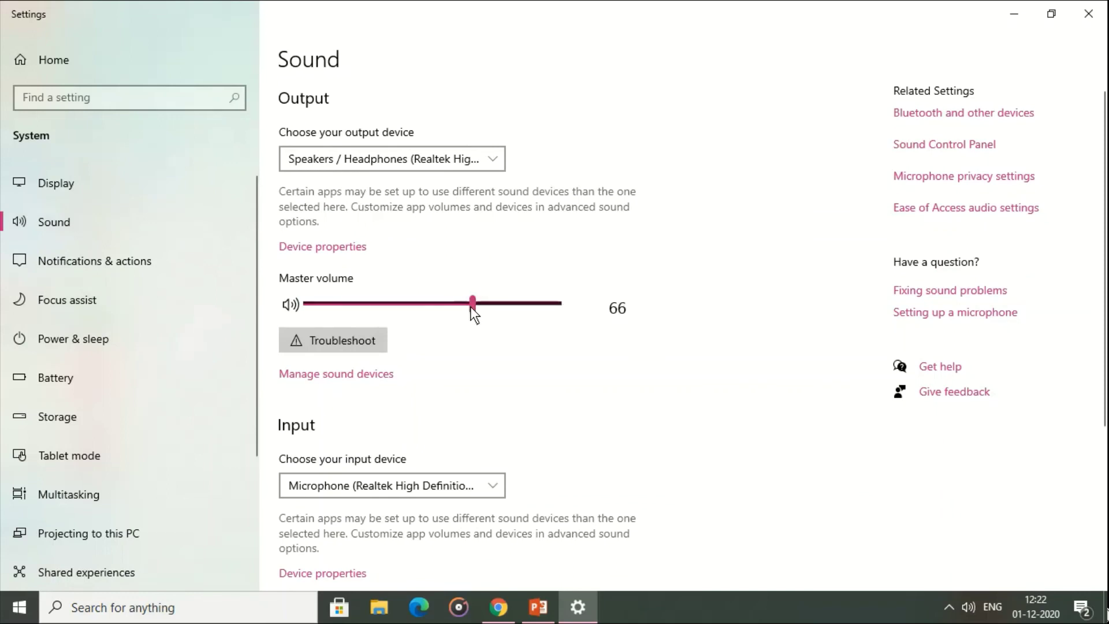
{"action": "left_click", "coordinate": [407, 484]}
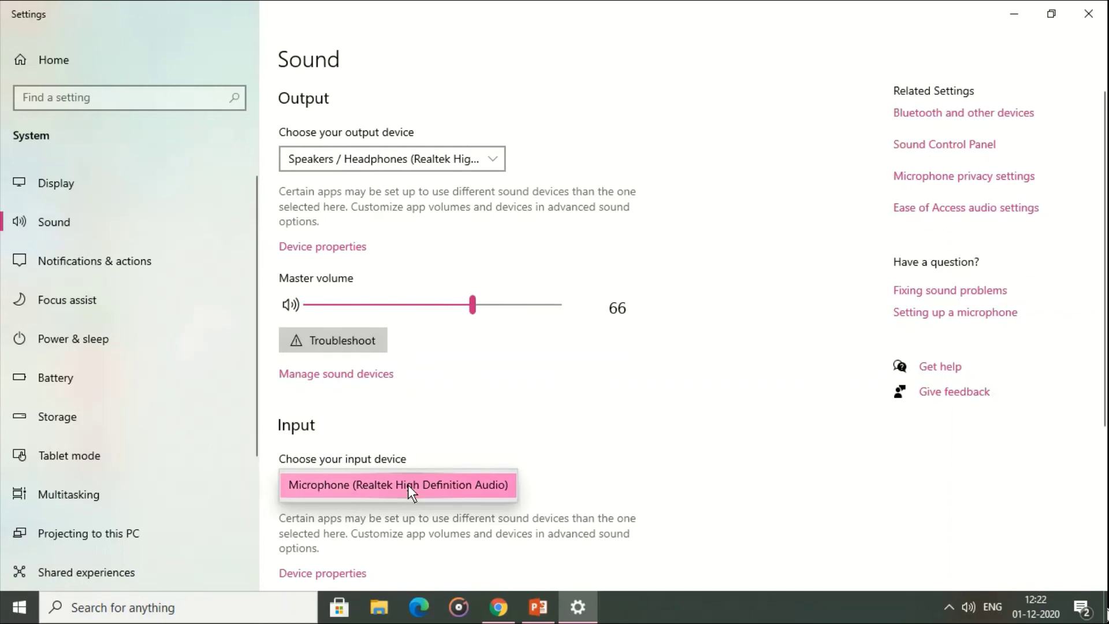
{"action": "left_click", "coordinate": [383, 484]}
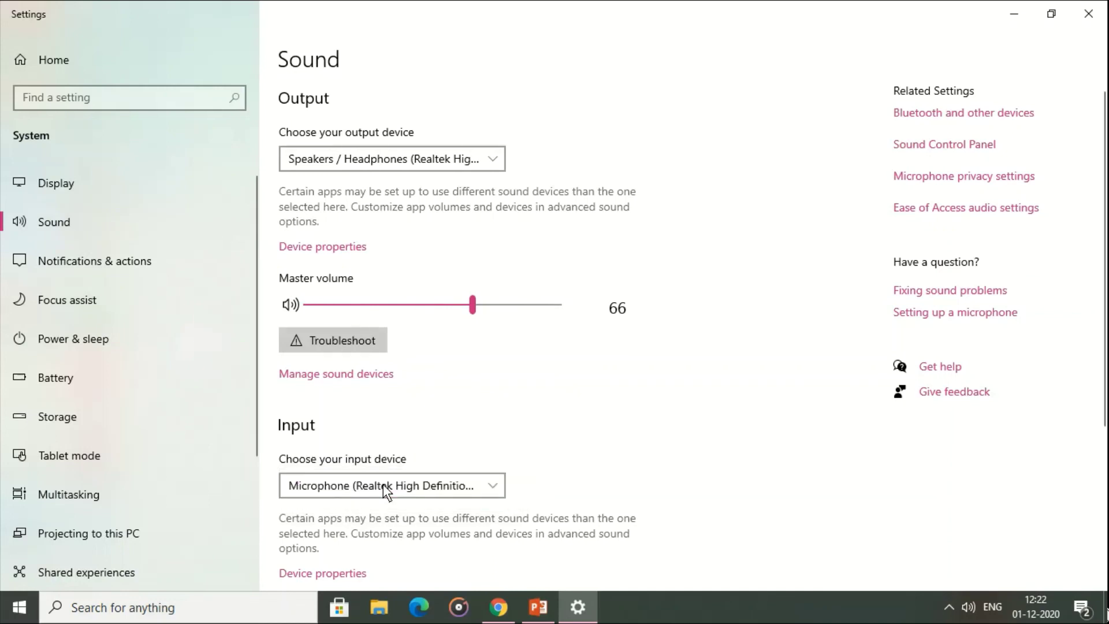
{"action": "left_click", "coordinate": [384, 484]}
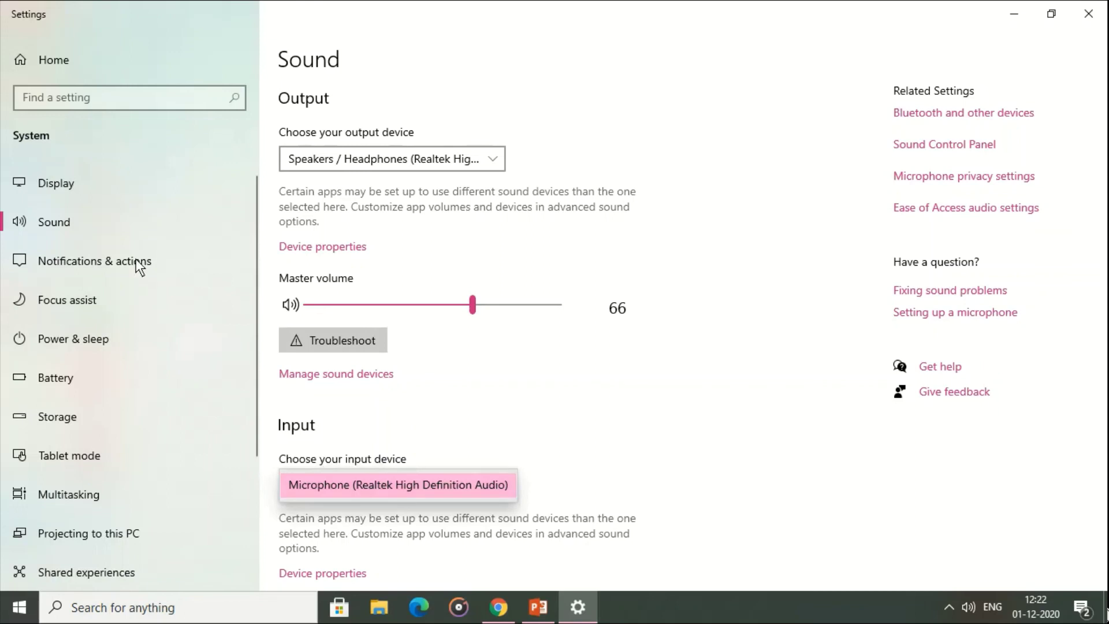
{"action": "left_click", "coordinate": [98, 267]}
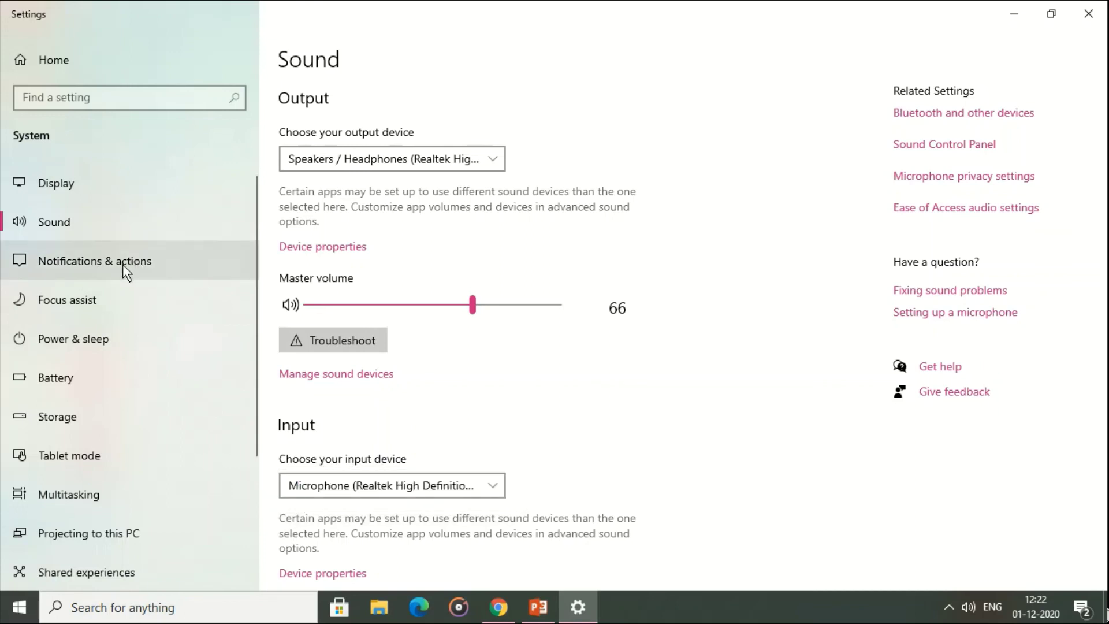
- Examine the system settings for Notifications & actions, Focus assist, and Power & sleep
{"action": "left_click", "coordinate": [122, 265]}
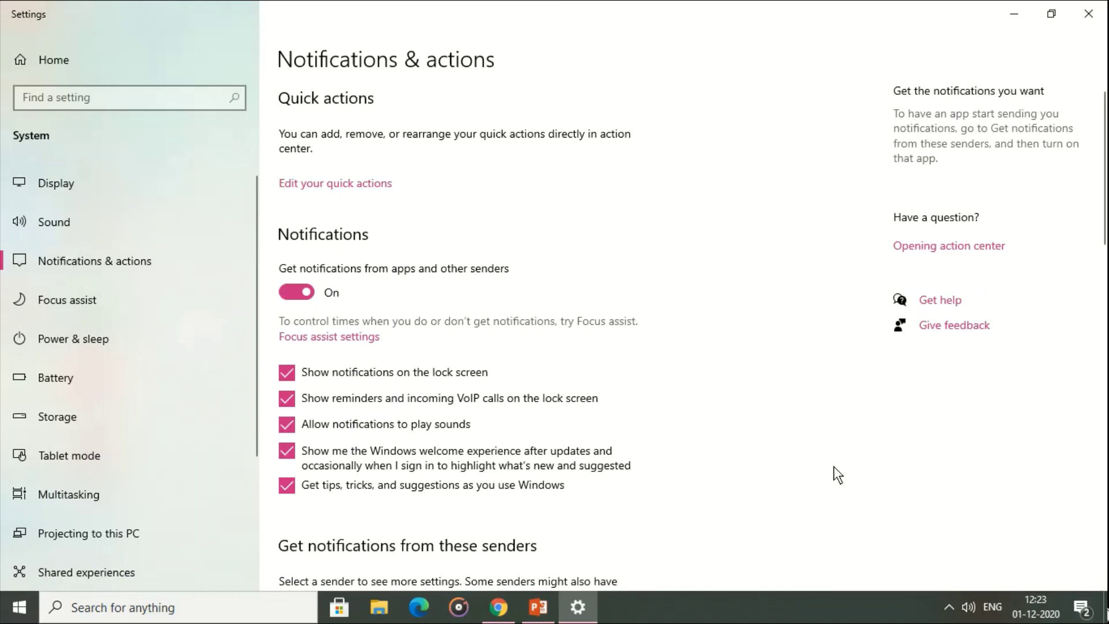
{"action": "left_click", "coordinate": [121, 308]}
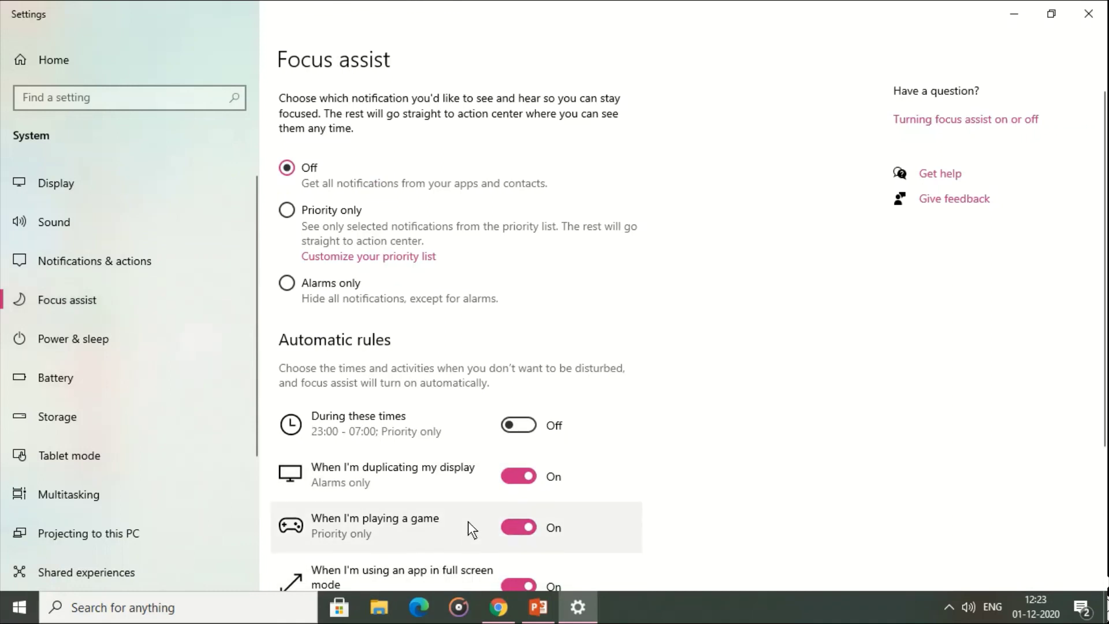
{"action": "left_click", "coordinate": [118, 355]}
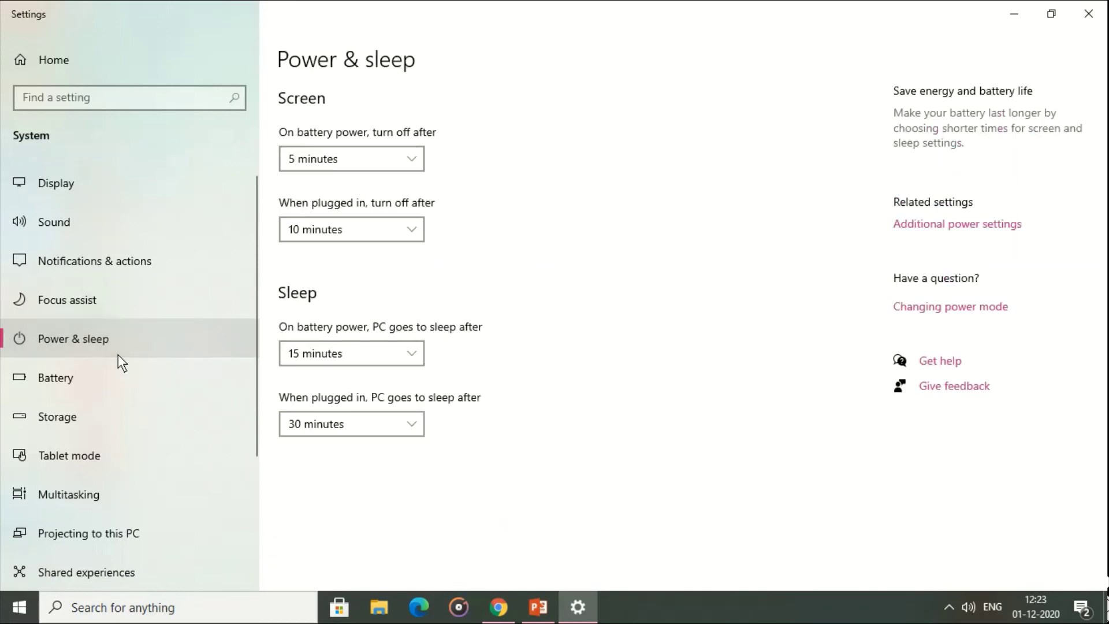